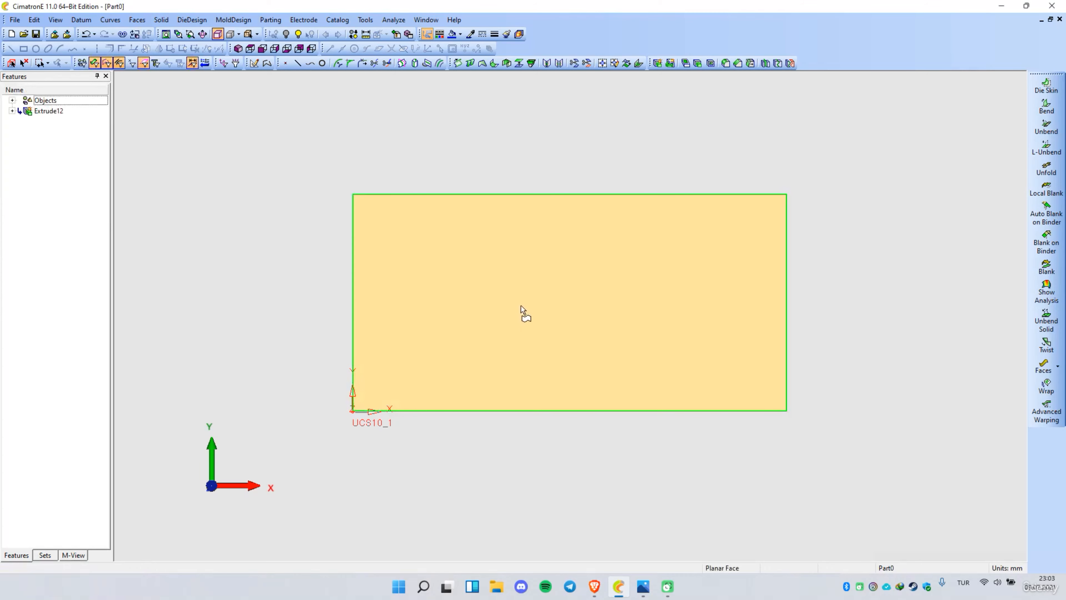
# Step: Start a sketch on the block's top face and draw a rectangle overlapping the block's +X end, extending beyond its outer edges
pyautogui.rightClick(510, 274)
pyautogui.click(559, 249)
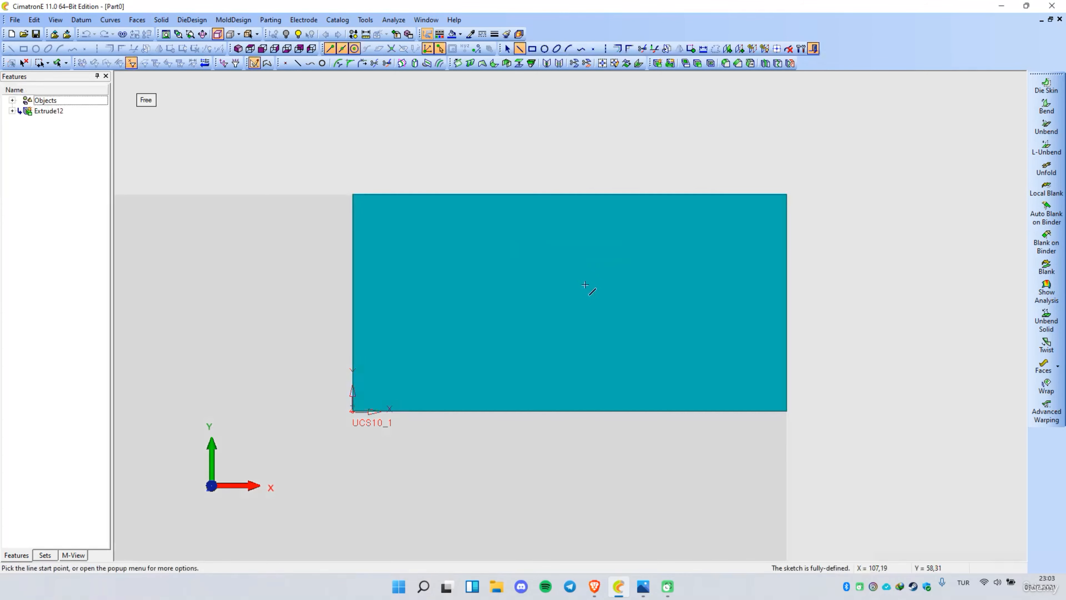
pyautogui.rightClick(570, 295)
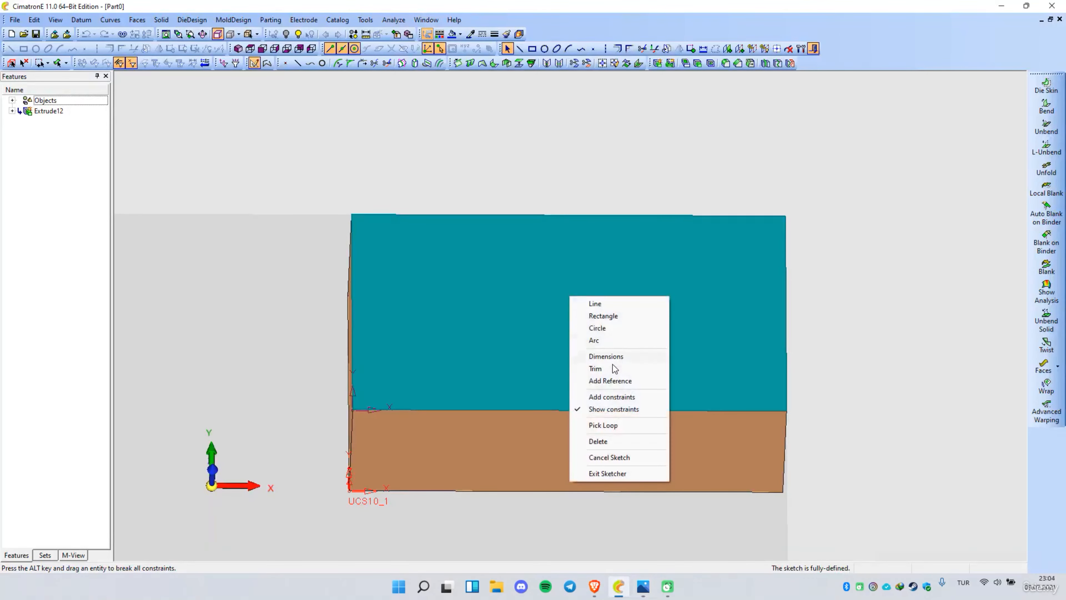
pyautogui.click(603, 316)
pyautogui.click(591, 159)
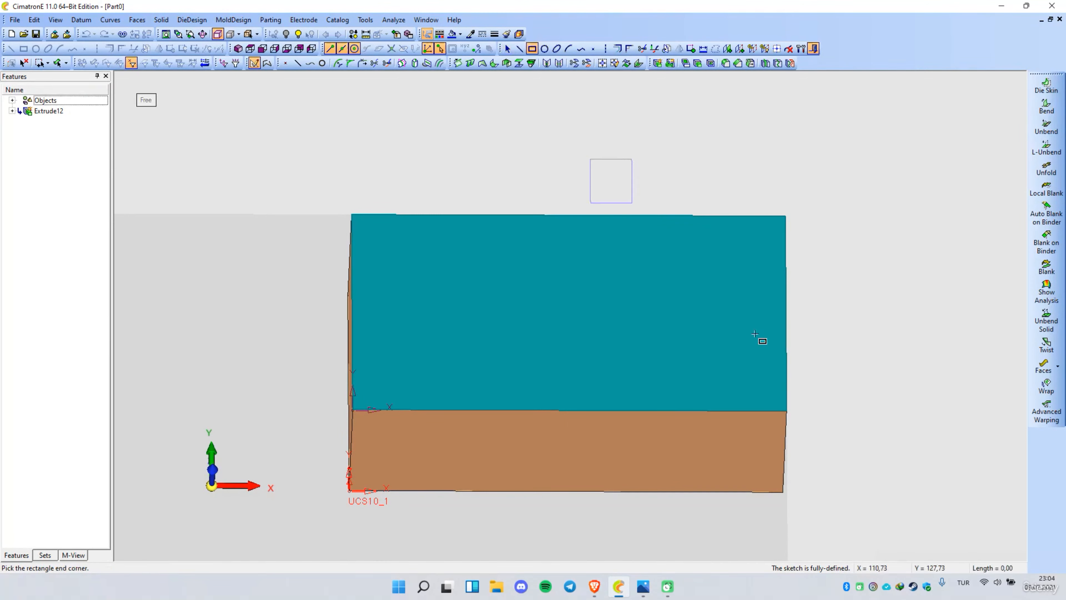
pyautogui.click(871, 490)
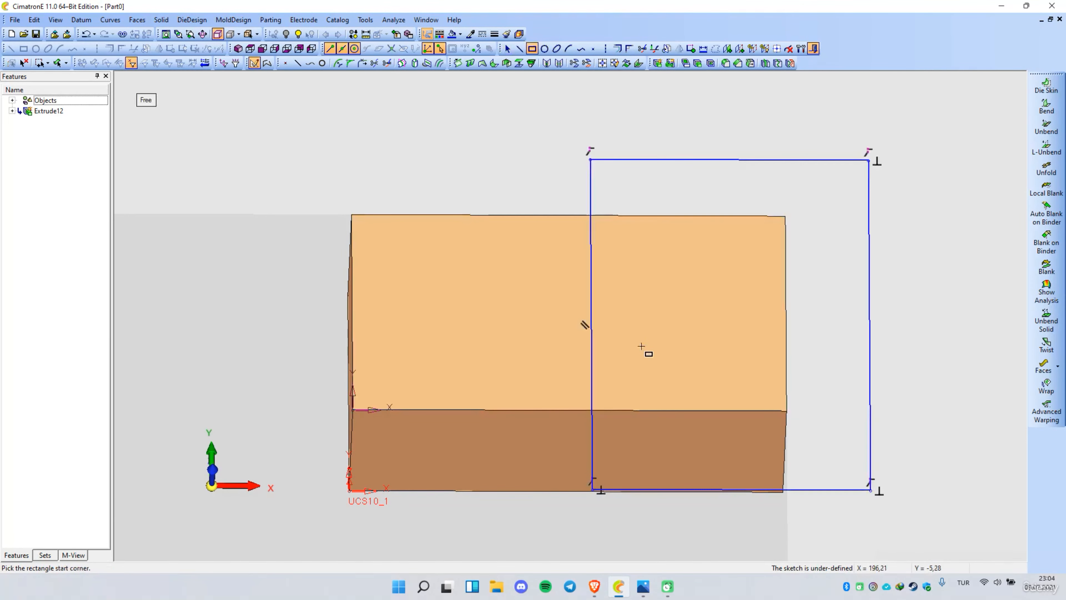
# Step: Add the top face's +X end edge as a reference in the sketch
pyautogui.rightClick(474, 243)
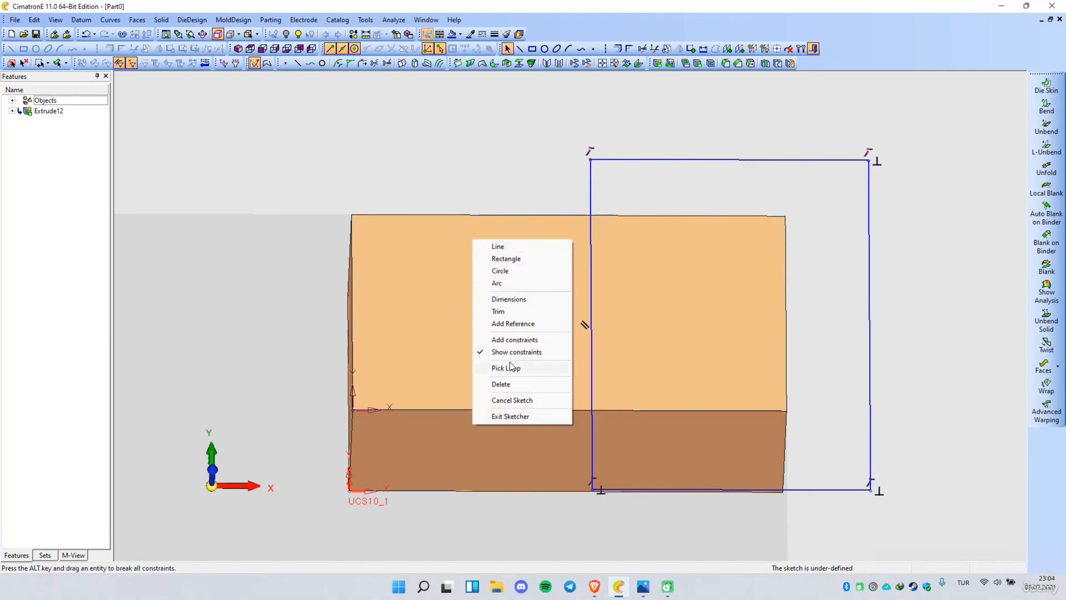
pyautogui.click(529, 326)
pyautogui.click(786, 378)
pyautogui.middleClick(692, 319)
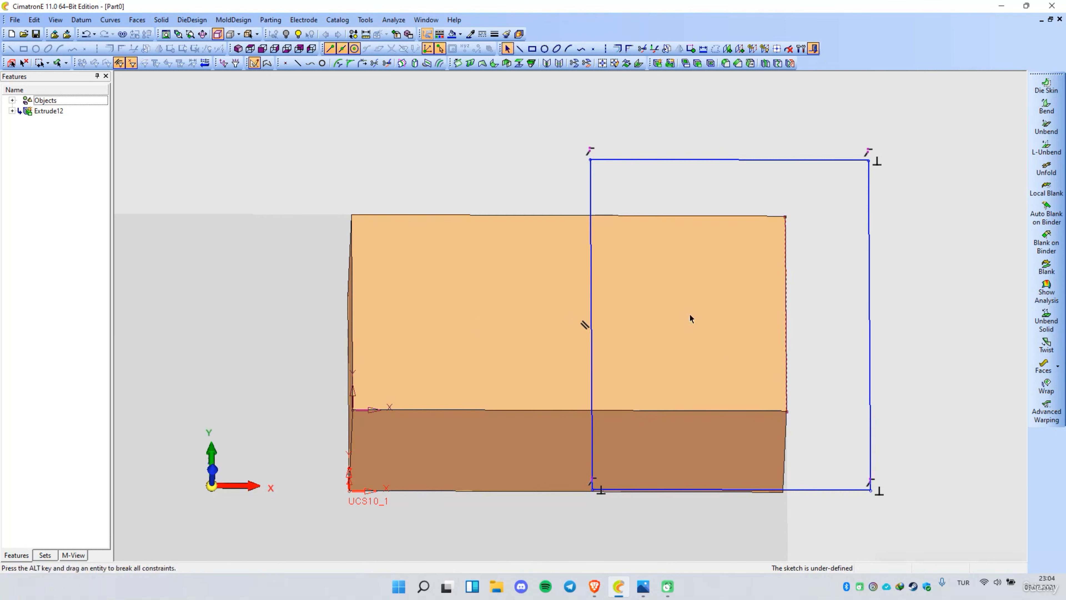
# Step: Dimension the rectangle's inner side 80 mm from the referenced end edge and finish the sketch
pyautogui.rightClick(691, 316)
pyautogui.click(736, 380)
pyautogui.click(788, 377)
pyautogui.click(603, 381)
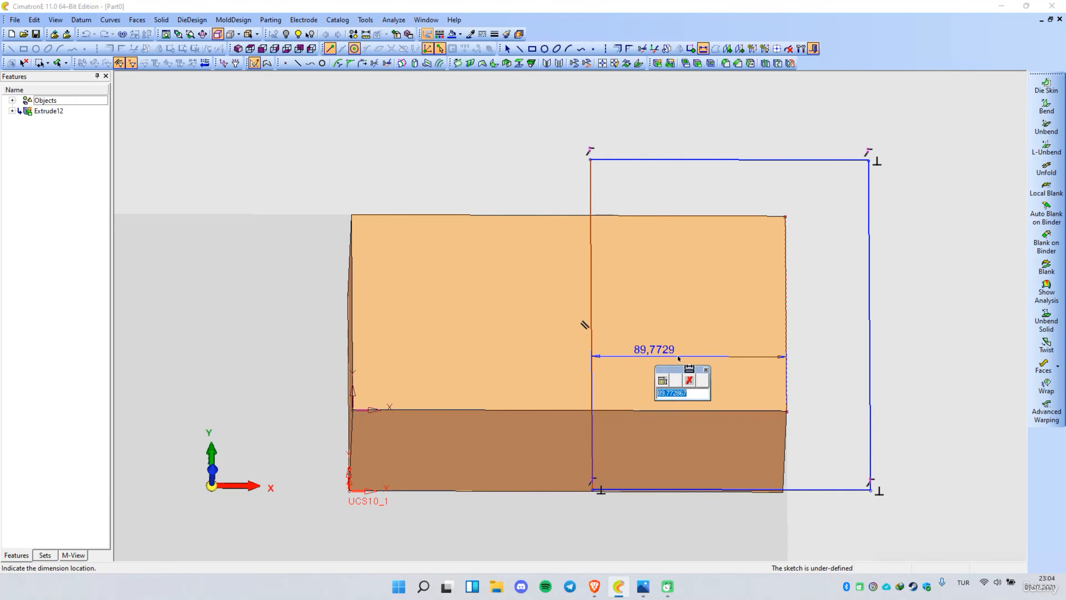
pyautogui.write('80')
pyautogui.press('Return')
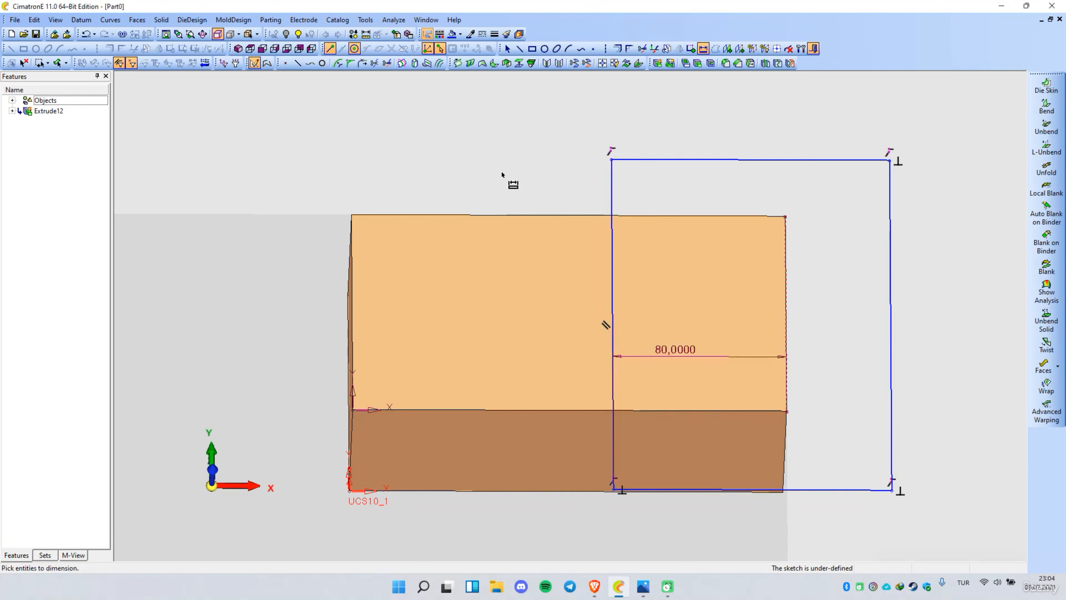
pyautogui.rightClick(504, 174)
pyautogui.click(567, 347)
# Step: Cut the rectangle profile out of the block with a one-sided Remove Extrude of 75 mm
pyautogui.rightClick(516, 189)
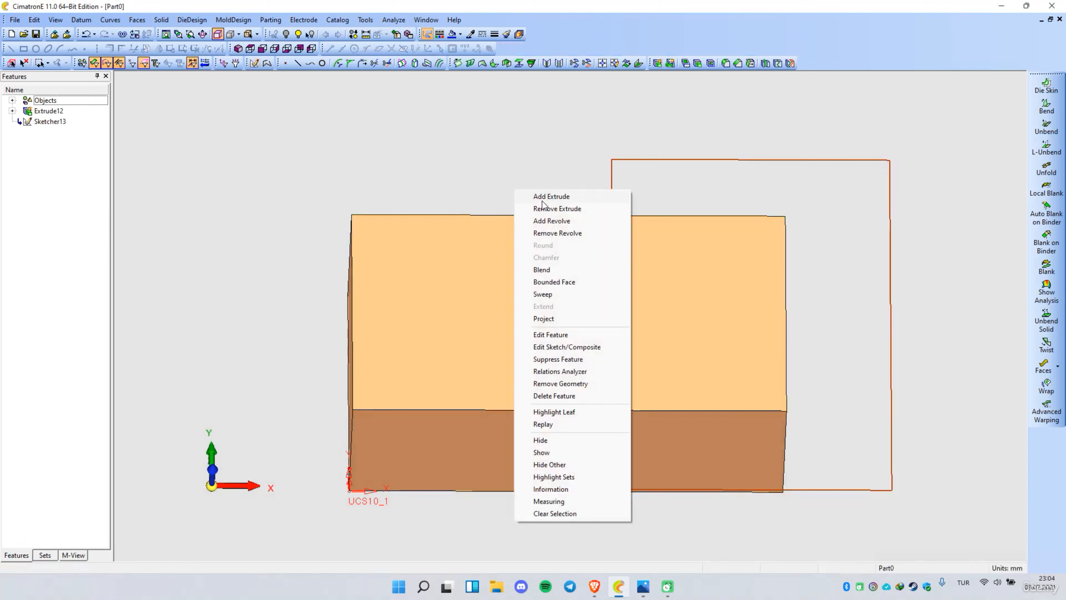
pyautogui.click(542, 196)
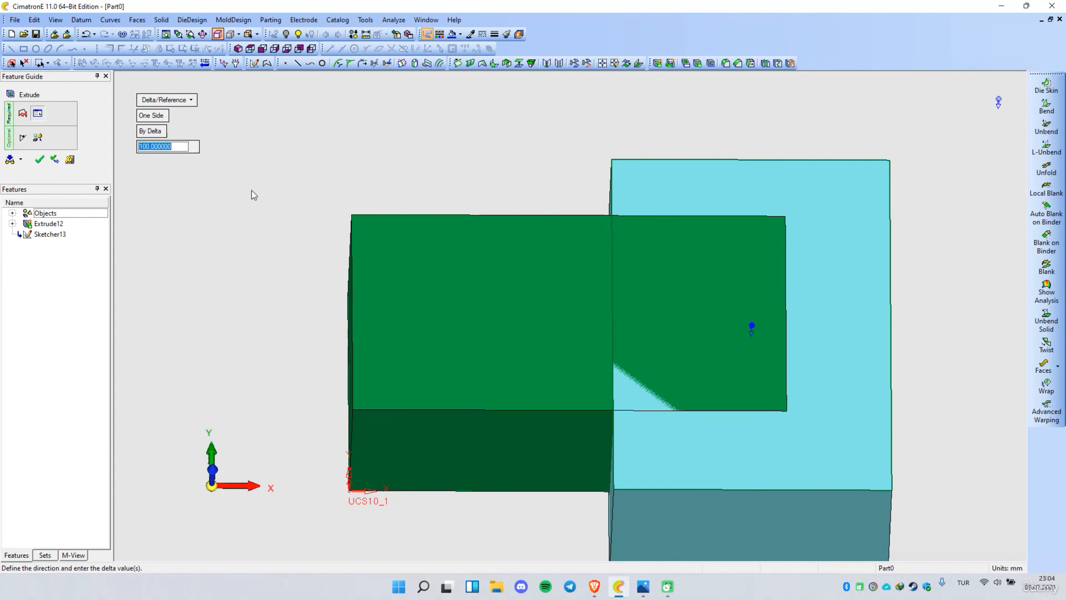
pyautogui.write('75')
pyautogui.press('Return')
pyautogui.rightClick(467, 179)
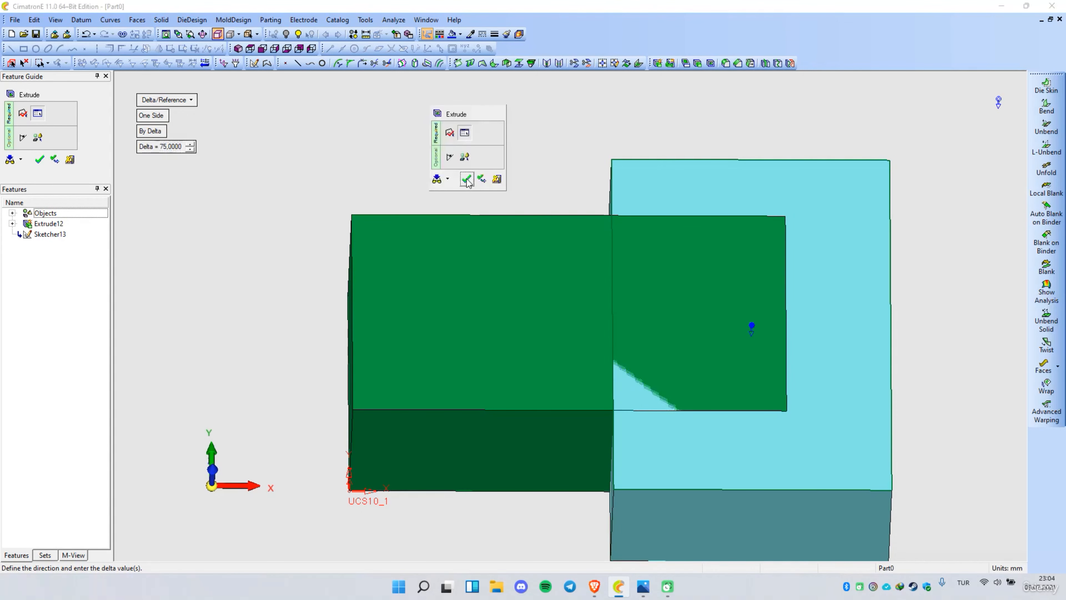
pyautogui.click(467, 179)
# Step: Start a sketch on the top face of the remaining raised block and add its +X edge as a reference
pyautogui.moveTo(572, 364); pyautogui.dragTo(686, 447, button='middle')
pyautogui.click(523, 345)
pyautogui.rightClick(522, 344)
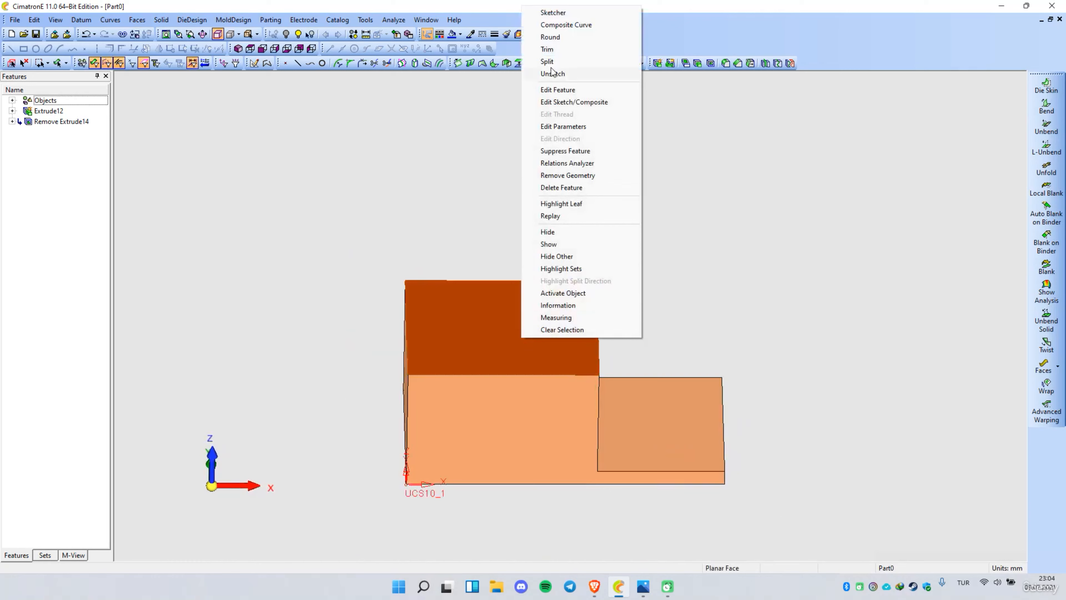
pyautogui.click(552, 14)
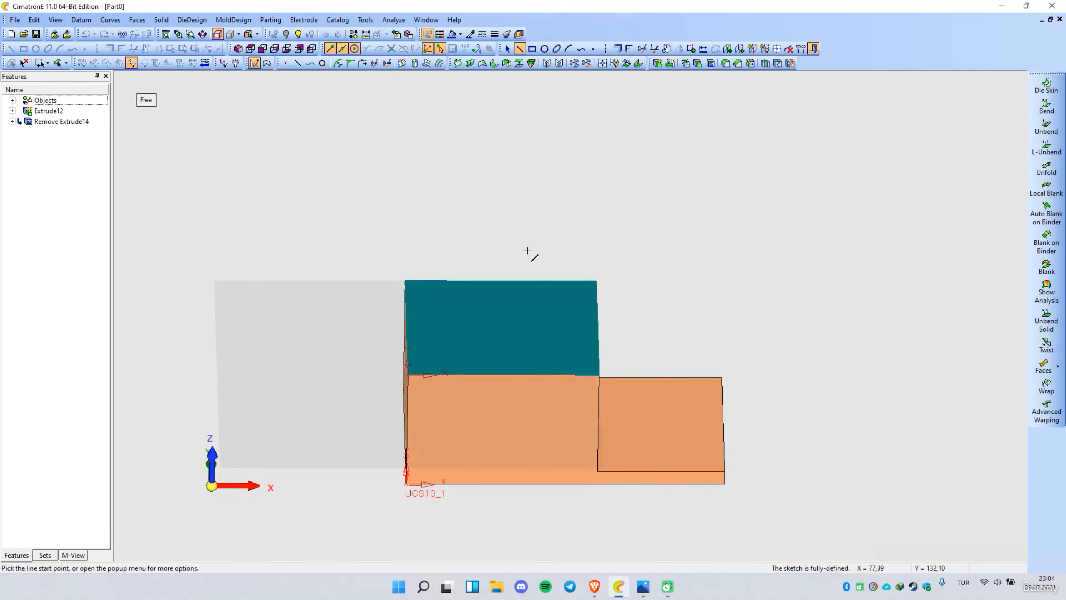
pyautogui.rightClick(510, 301)
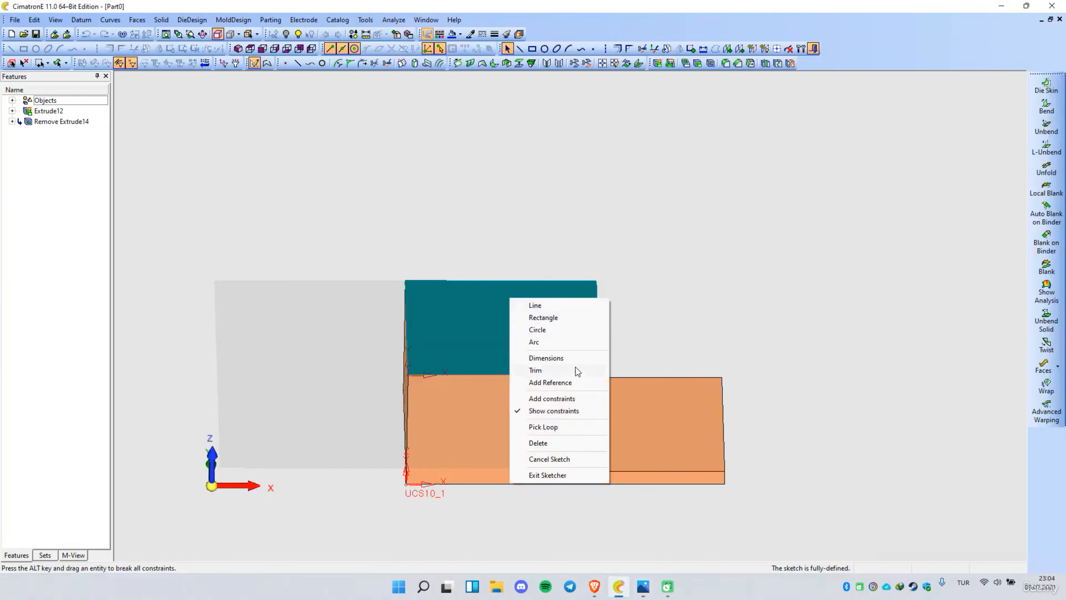
pyautogui.click(563, 385)
pyautogui.click(599, 364)
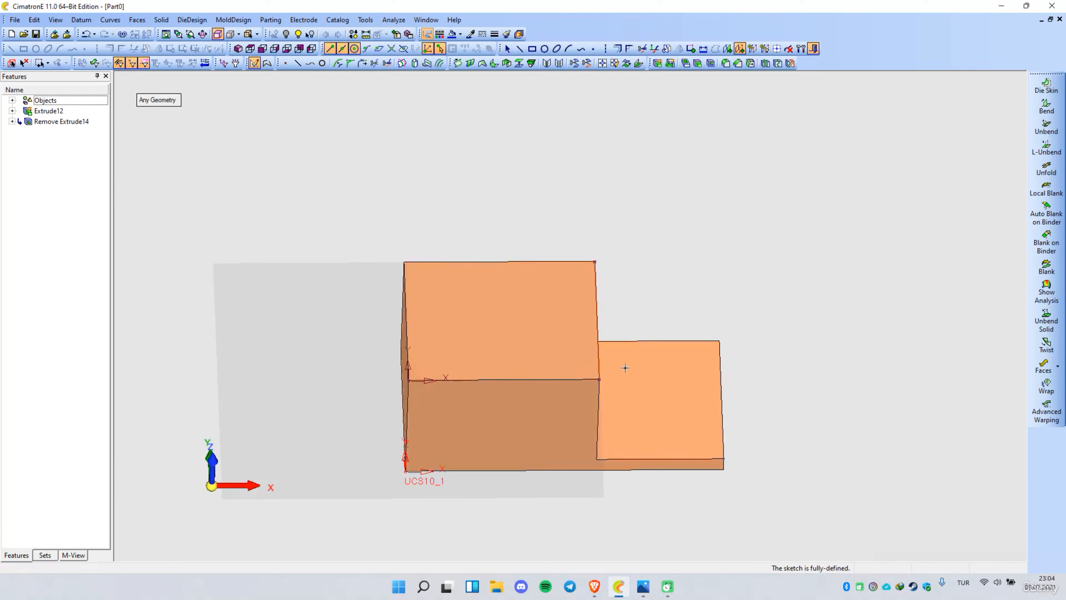
# Step: Sketch a rectangle over most of the raised top face, extending past its front, back and +X edges
pyautogui.rightClick(622, 358)
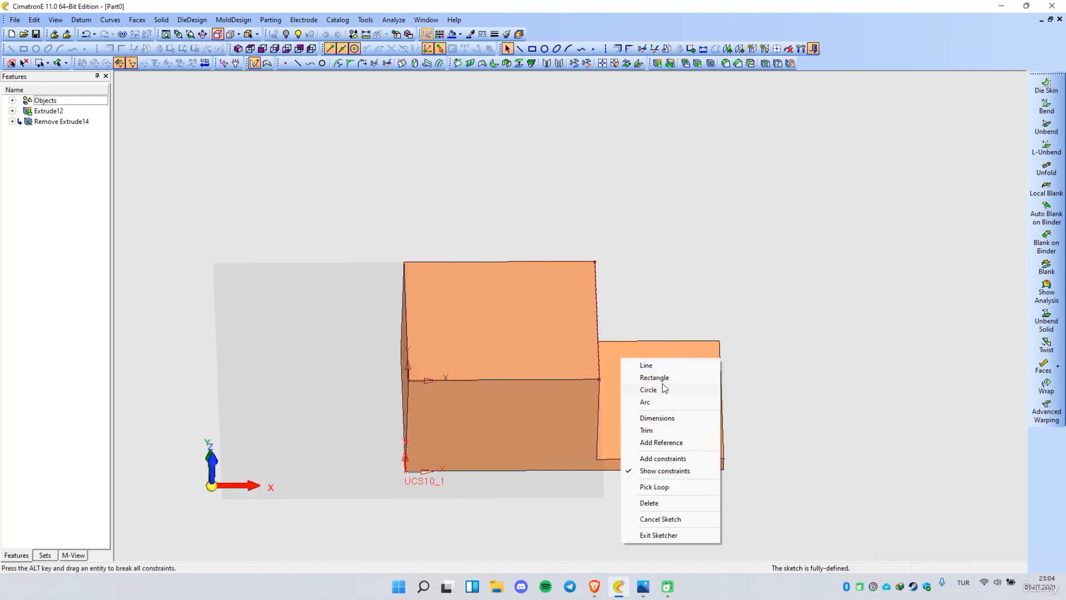
pyautogui.click(657, 377)
pyautogui.click(444, 221)
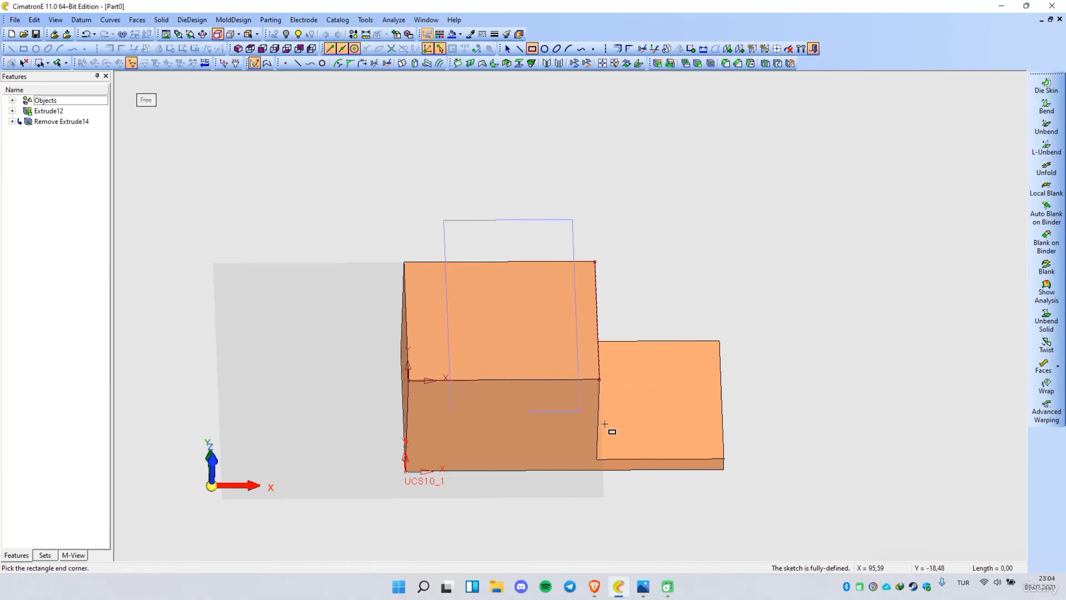
pyautogui.click(633, 431)
# Step: Dimension the rectangle's inner side 100 mm from the referenced edge and finish the sketch
pyautogui.rightClick(678, 267)
pyautogui.click(710, 326)
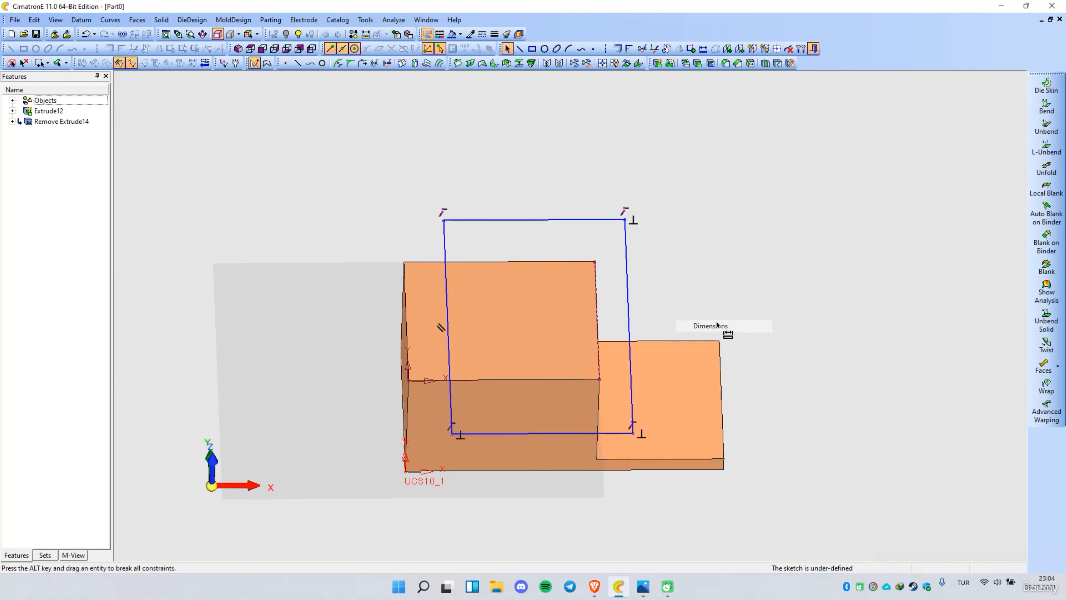
pyautogui.click(597, 320)
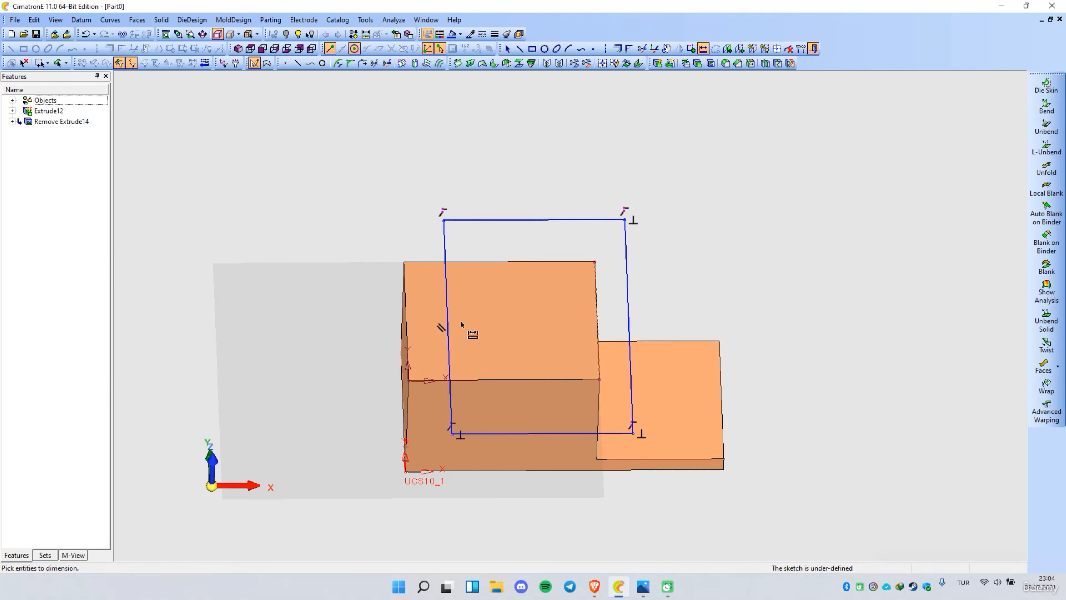
pyautogui.click(448, 334)
pyautogui.click(511, 341)
pyautogui.write('100')
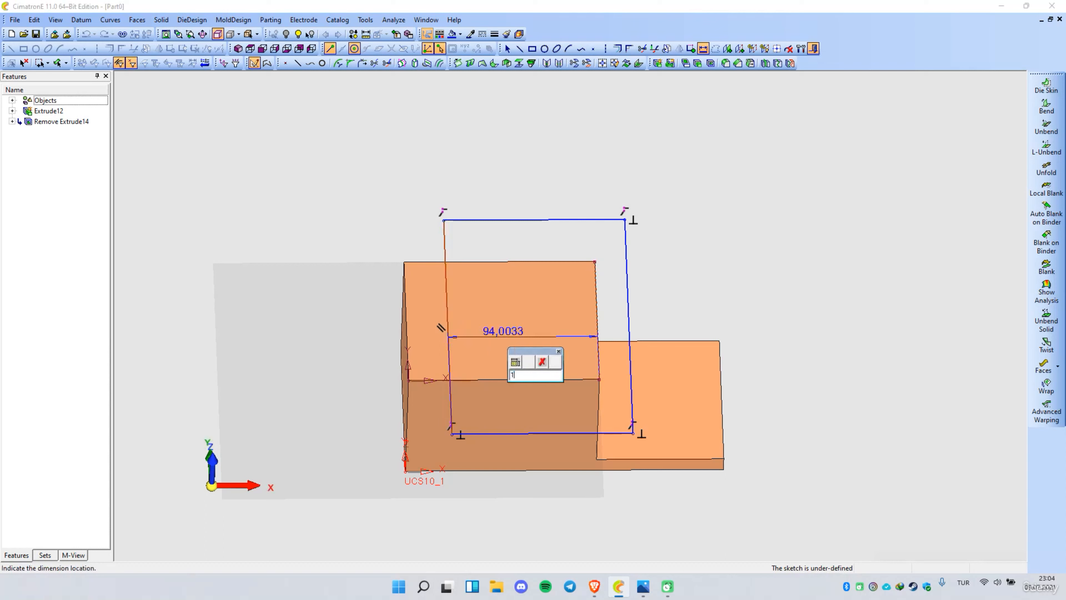
pyautogui.press('Return')
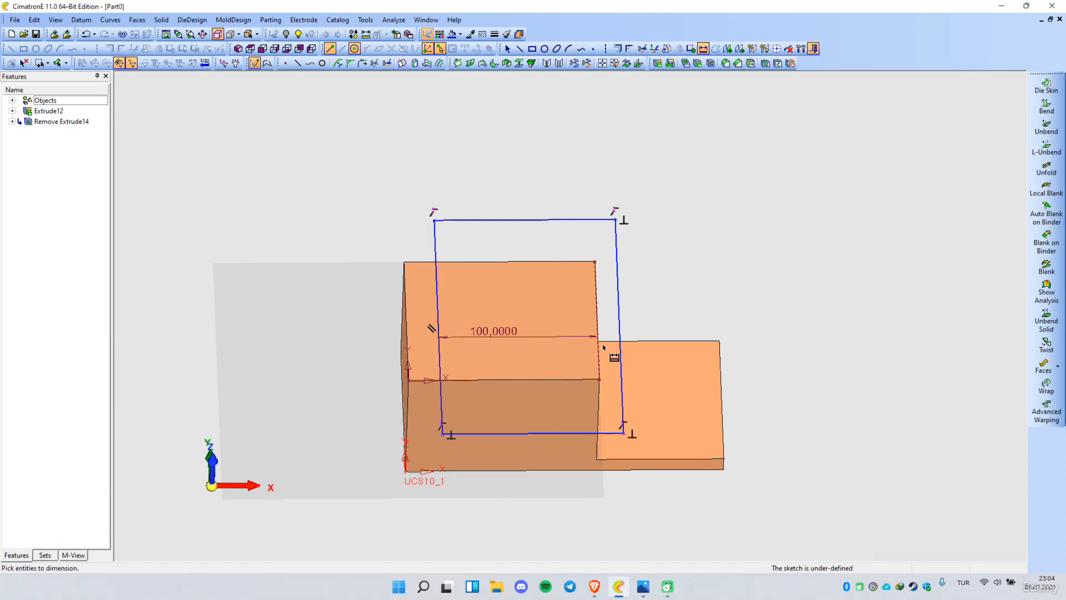
pyautogui.rightClick(639, 254)
pyautogui.click(695, 430)
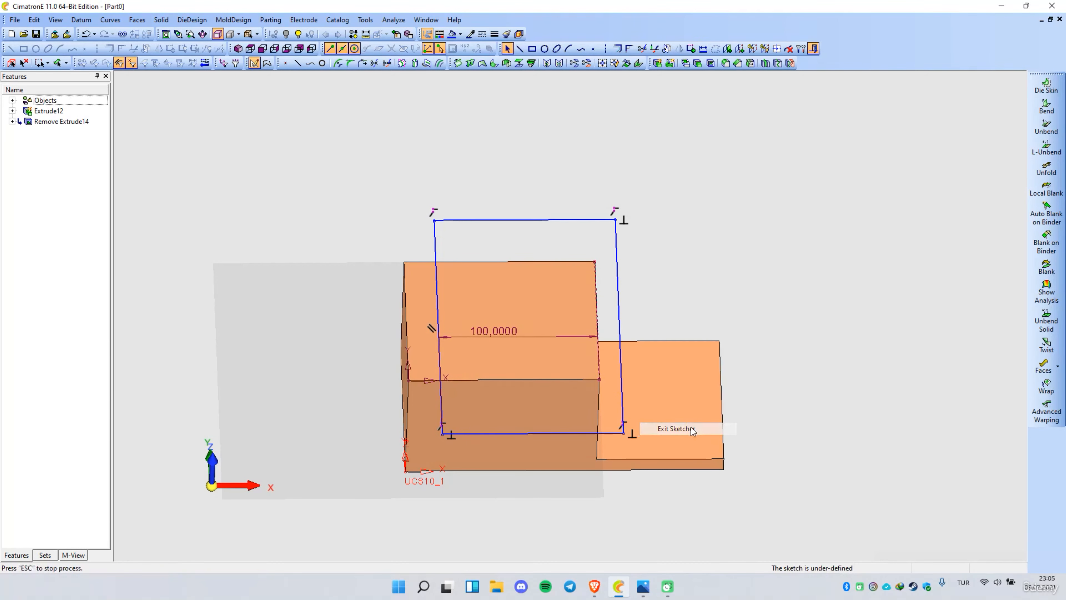
# Step: Cut the new rectangle profile out of the raised block with a Remove Extrude of 65 mm
pyautogui.rightClick(696, 262)
pyautogui.click(738, 262)
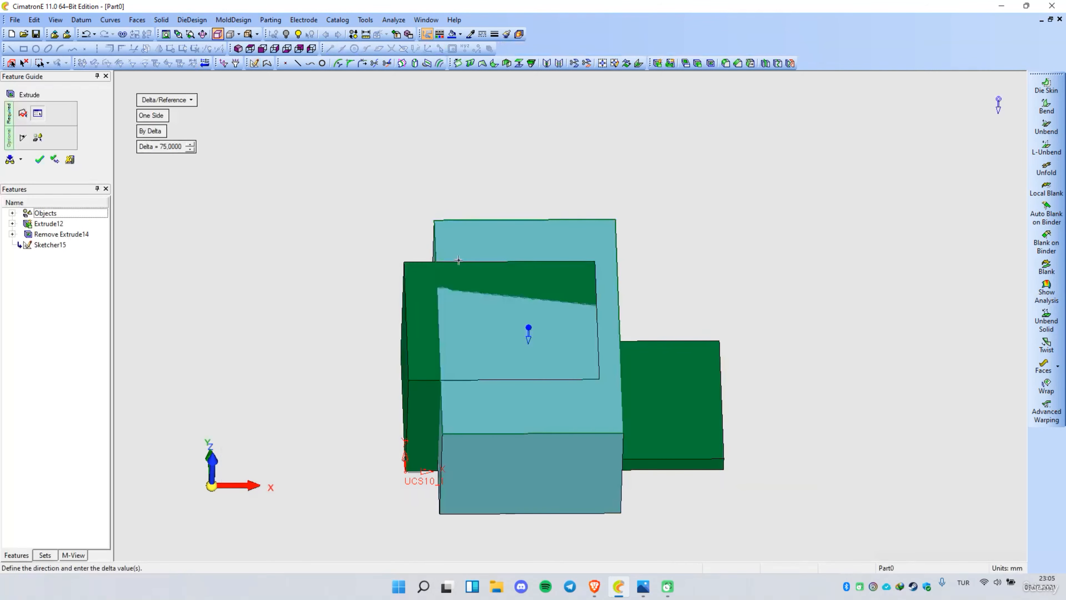
pyautogui.moveTo(526, 351); pyautogui.dragTo(519, 338, button='middle')
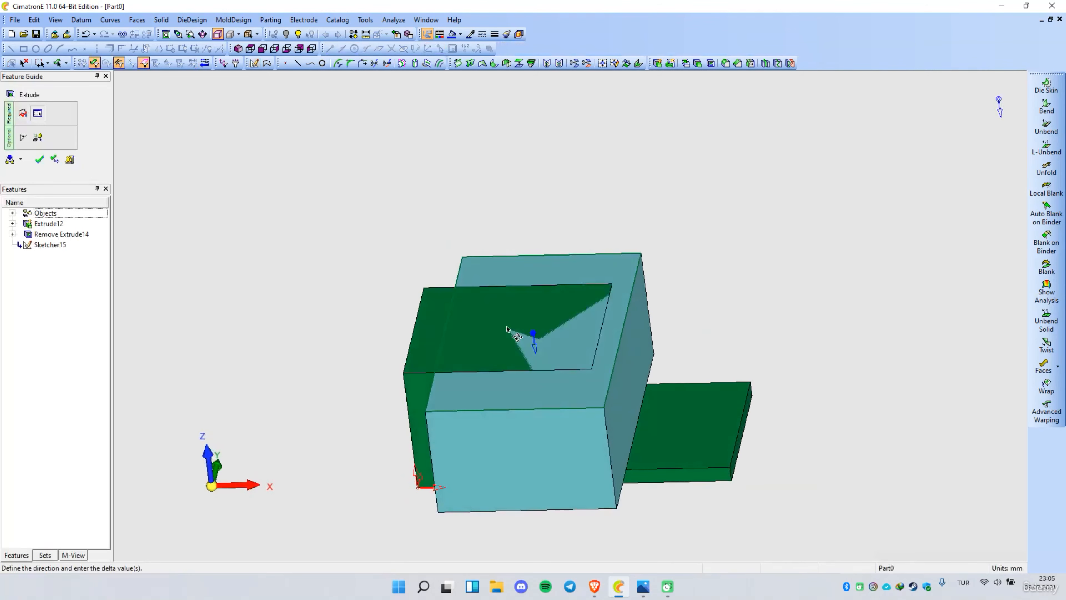
pyautogui.click(168, 148)
pyautogui.write('6')
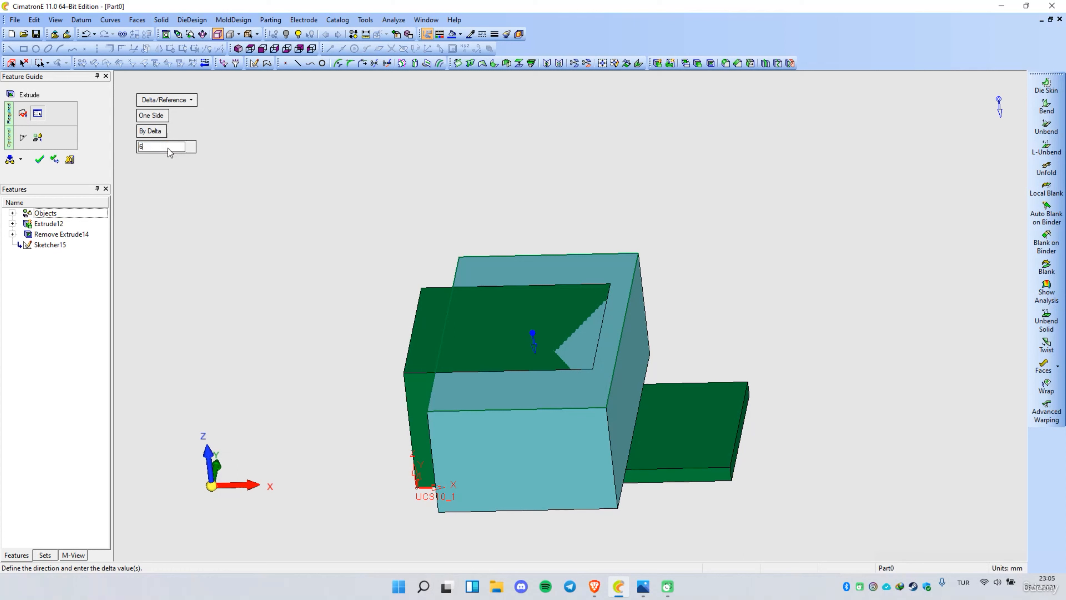
pyautogui.write('5')
pyautogui.press('Return')
pyautogui.rightClick(356, 220)
pyautogui.click(357, 221)
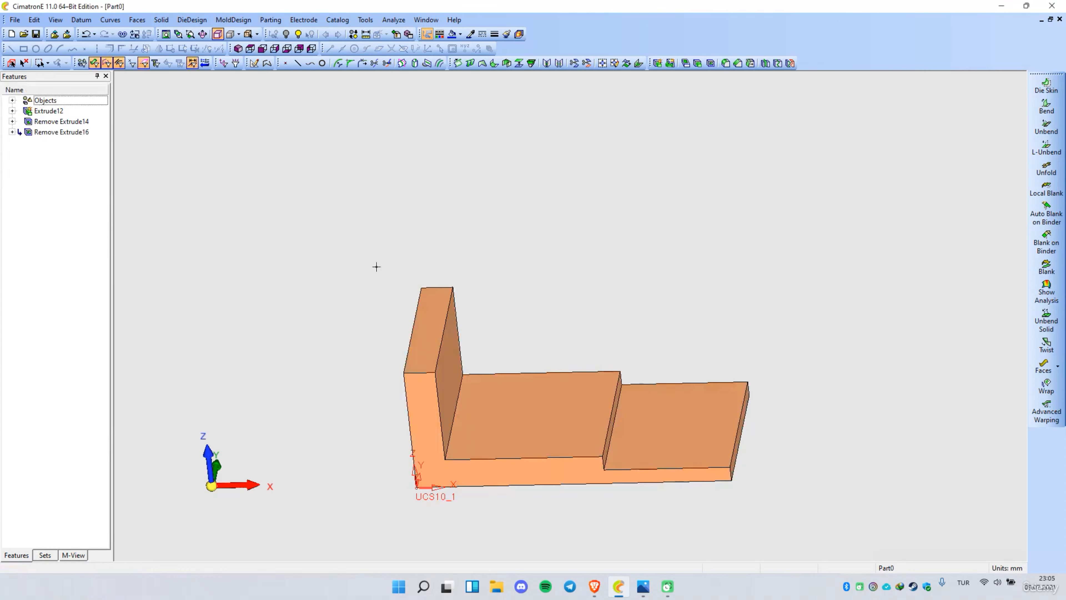
pyautogui.moveTo(407, 267)
pyautogui.mouseDown(button='middle')
pyautogui.moveTo(414, 276)
pyautogui.moveTo(370, 258)
pyautogui.moveTo(400, 264)
pyautogui.mouseUp(button='middle')
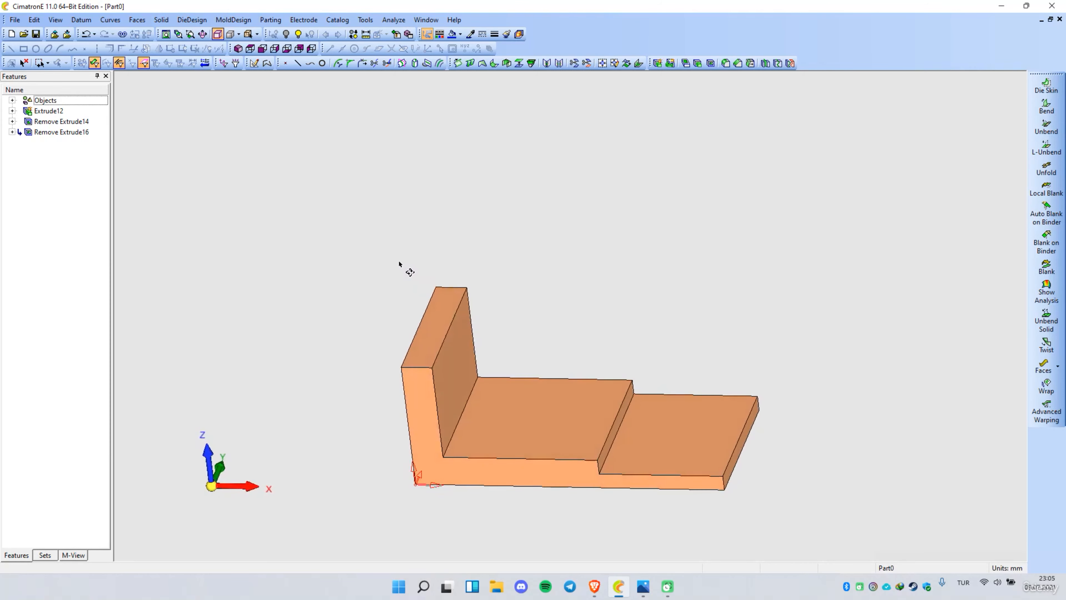
pyautogui.rightClick(673, 432)
pyautogui.click(831, 481)
pyautogui.rightClick(797, 375)
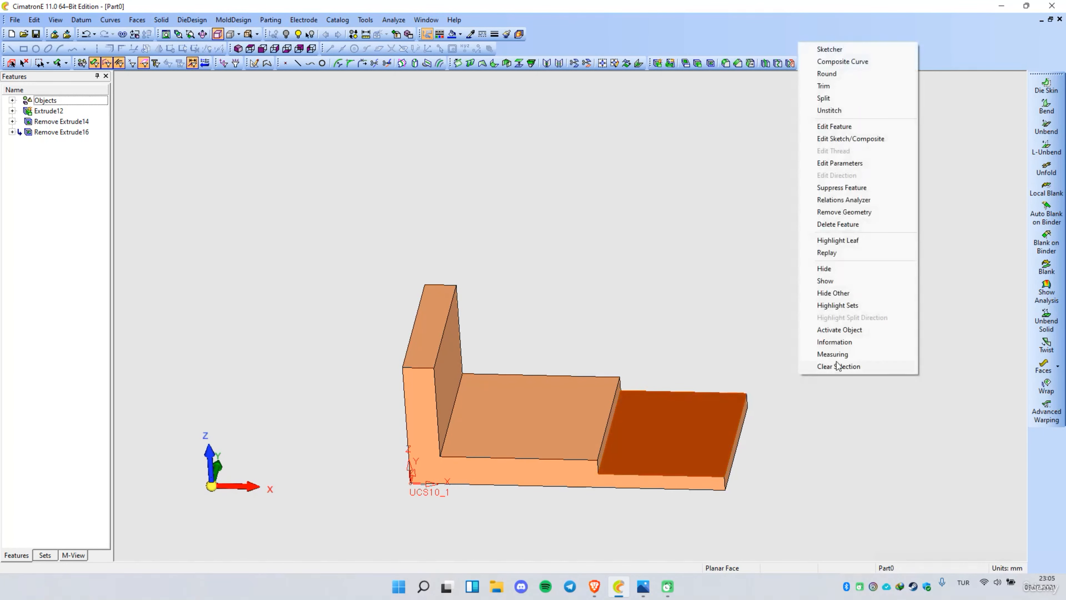
pyautogui.click(840, 365)
# Step: Start a Chamfer on the two short vertical corner edges at the free end of the lowest step
pyautogui.click(161, 19)
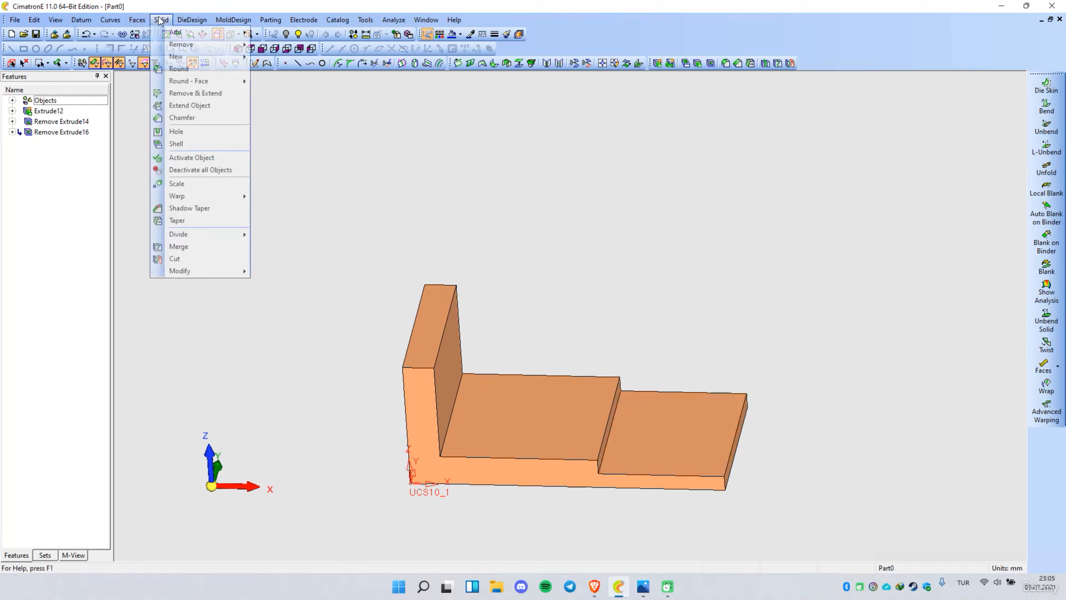
pyautogui.click(186, 118)
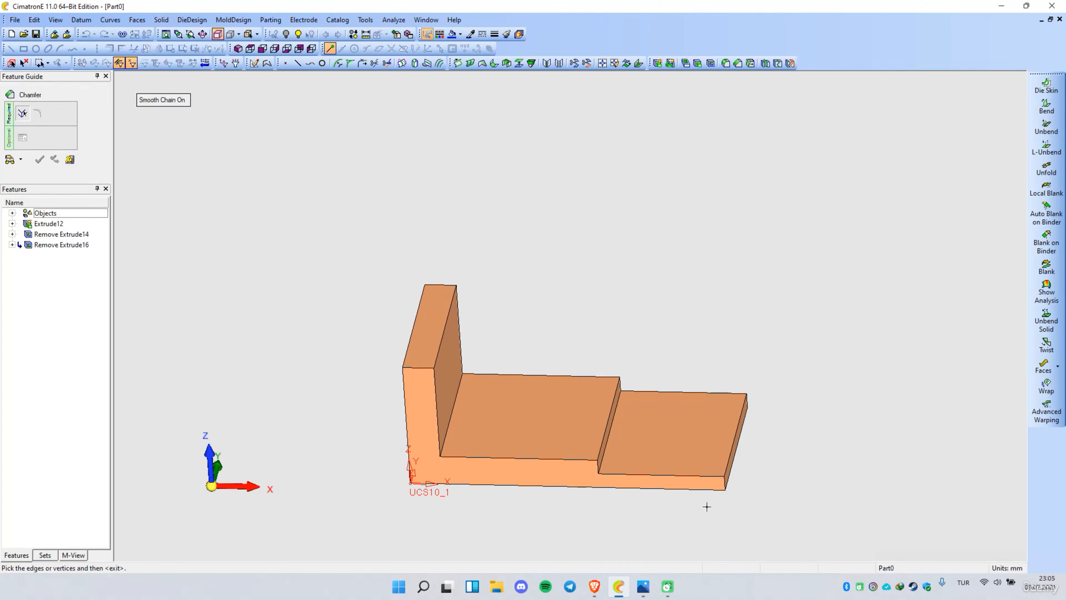
pyautogui.keyDown('ctrl'); pyautogui.moveTo(707, 505); pyautogui.dragTo(773, 440); pyautogui.keyUp('ctrl')
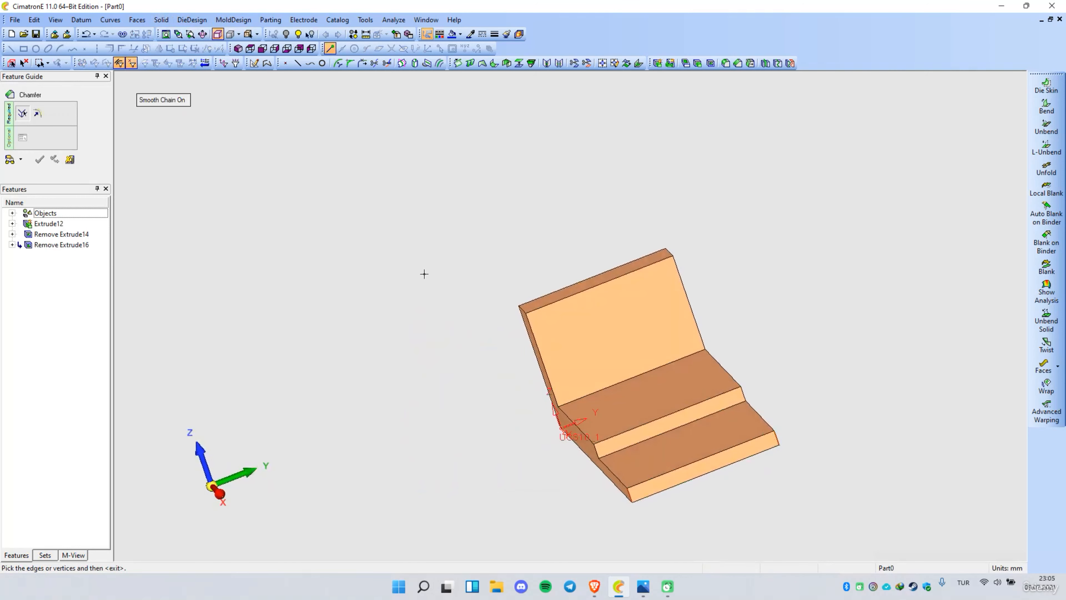
pyautogui.middleClick(383, 230)
# Step: Set the chamfer to Distance - Angle with a global distance of 20 mm and apply it to both corners
pyautogui.click(164, 102)
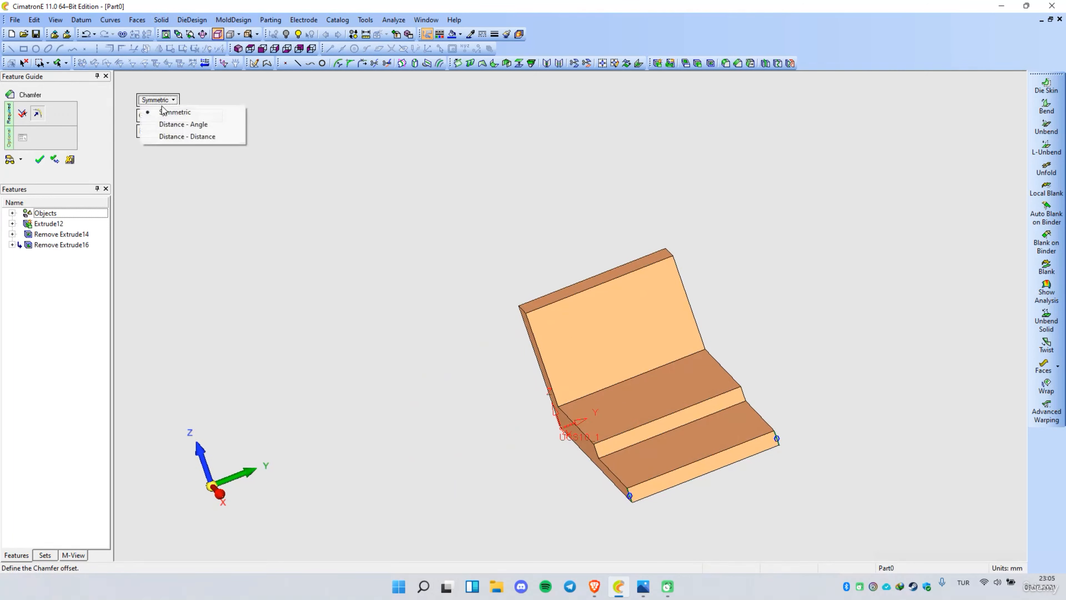
pyautogui.click(188, 126)
pyautogui.click(186, 116)
pyautogui.write('2')
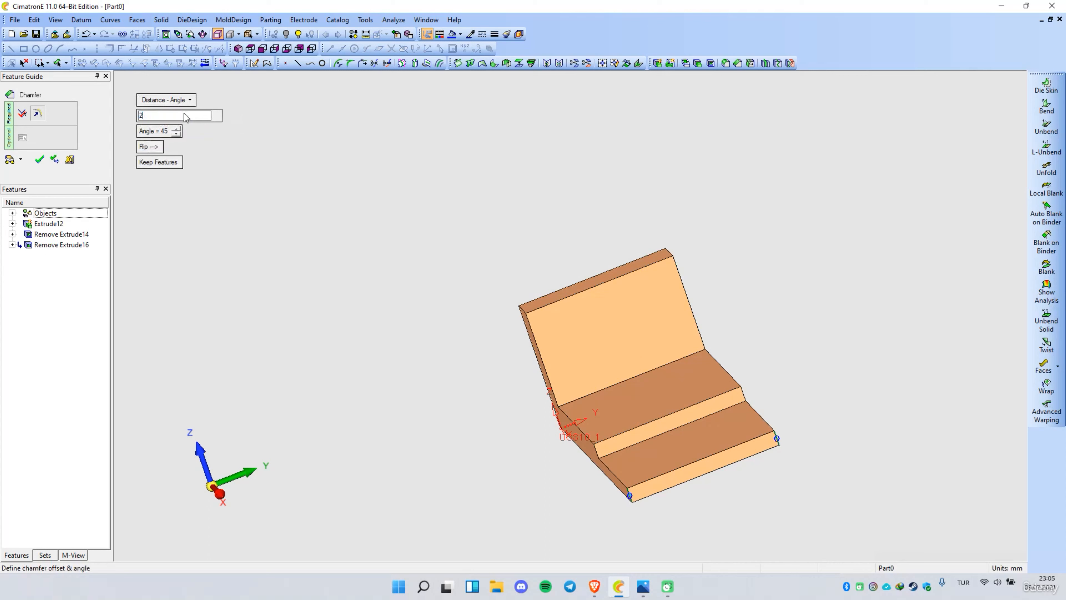
pyautogui.write('0')
pyautogui.press('Return')
pyautogui.rightClick(290, 211)
pyautogui.click(290, 214)
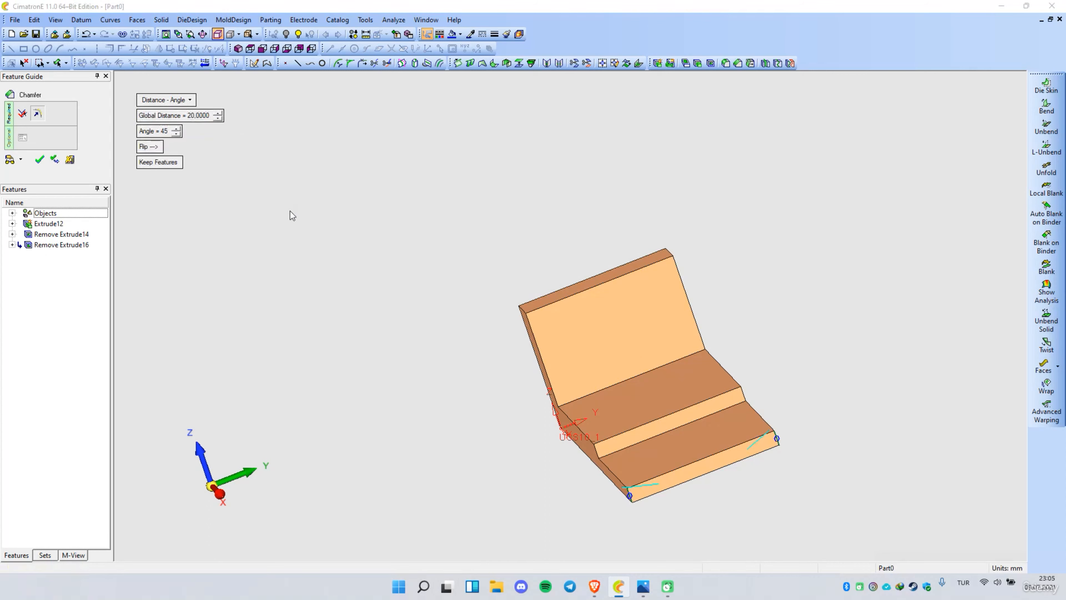
pyautogui.moveTo(357, 298); pyautogui.dragTo(621, 362, button='middle')
pyautogui.scroll(3, 630, 355)
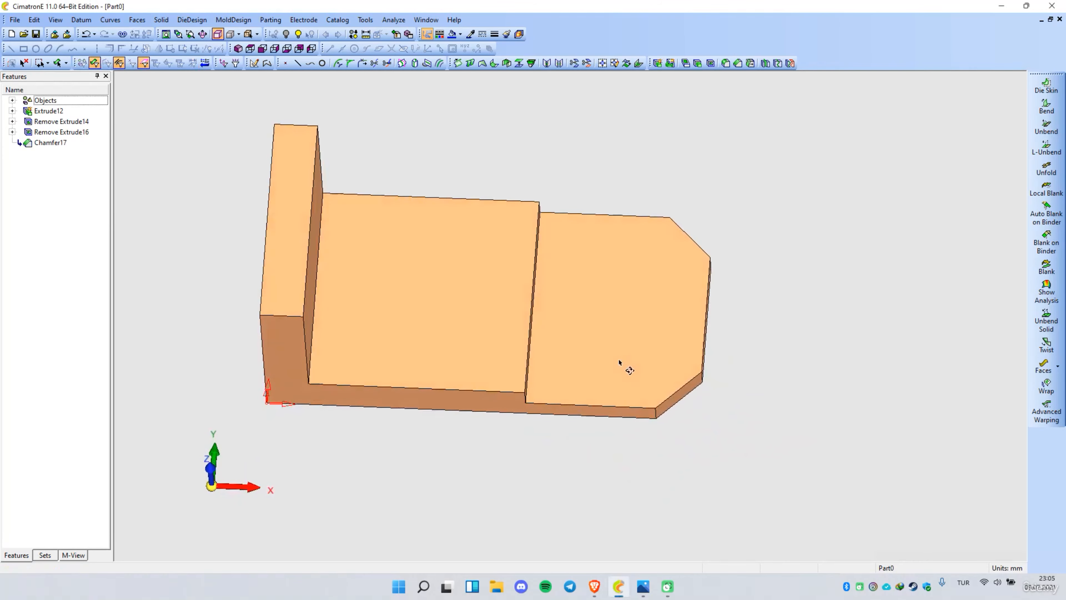
# Step: Sketch four 10 mm diameter circles in an aligned two-by-two pattern on the top face of the lowest step
pyautogui.click(616, 332)
pyautogui.rightClick(616, 329)
pyautogui.click(676, 250)
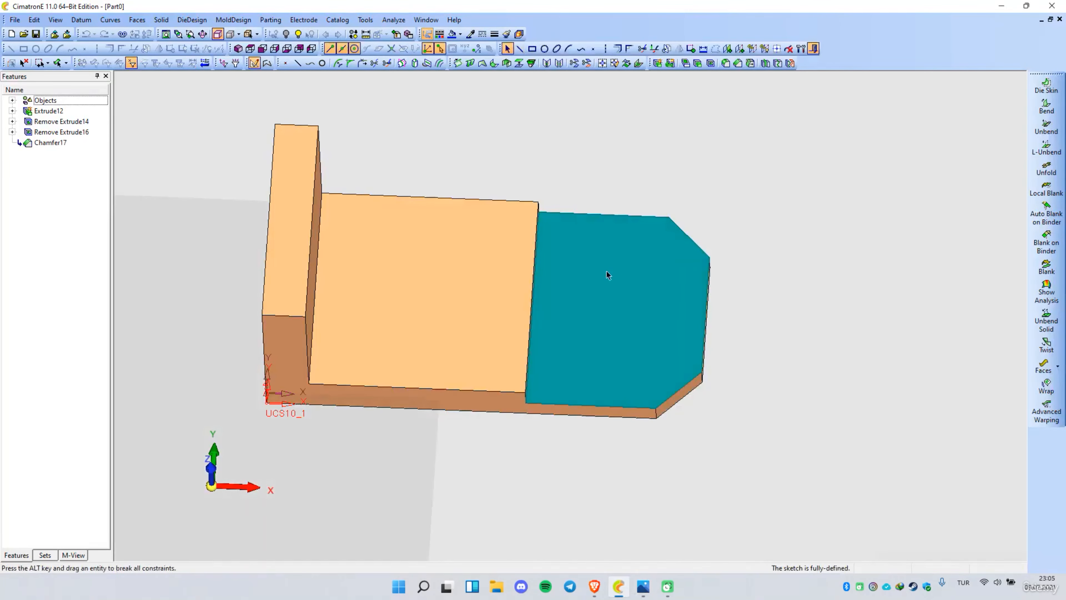
pyautogui.rightClick(607, 273)
pyautogui.click(648, 306)
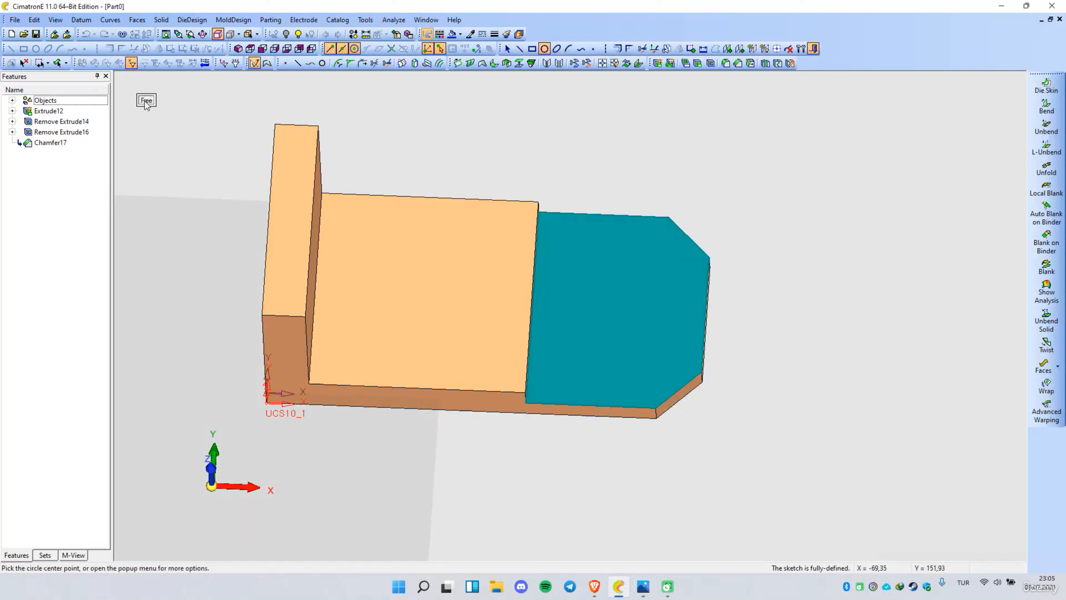
pyautogui.click(153, 133)
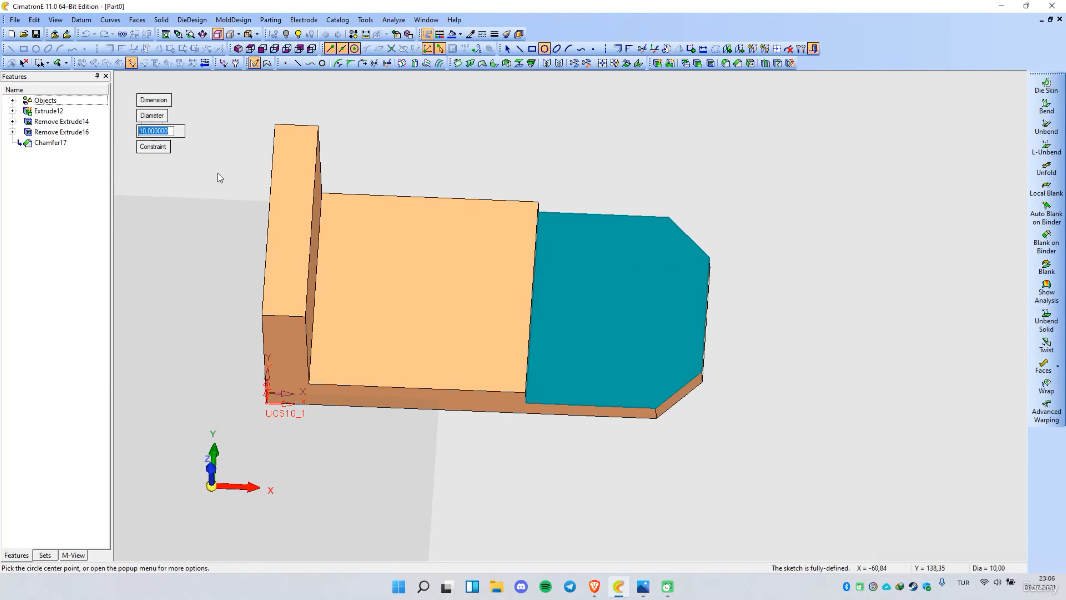
pyautogui.write('10')
pyautogui.press('Return')
pyautogui.click(574, 254)
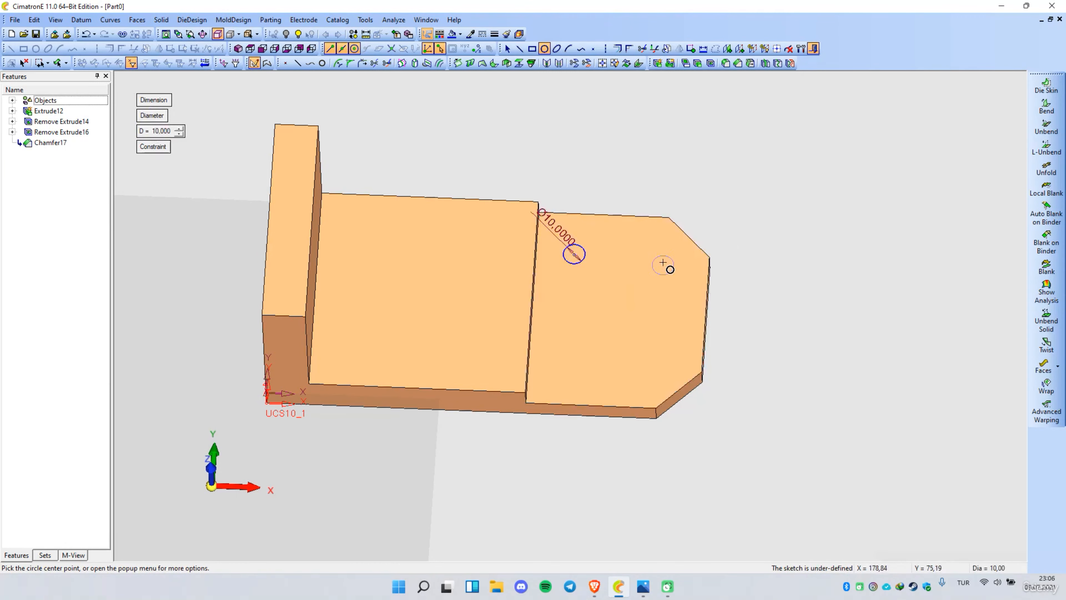
pyautogui.click(664, 258)
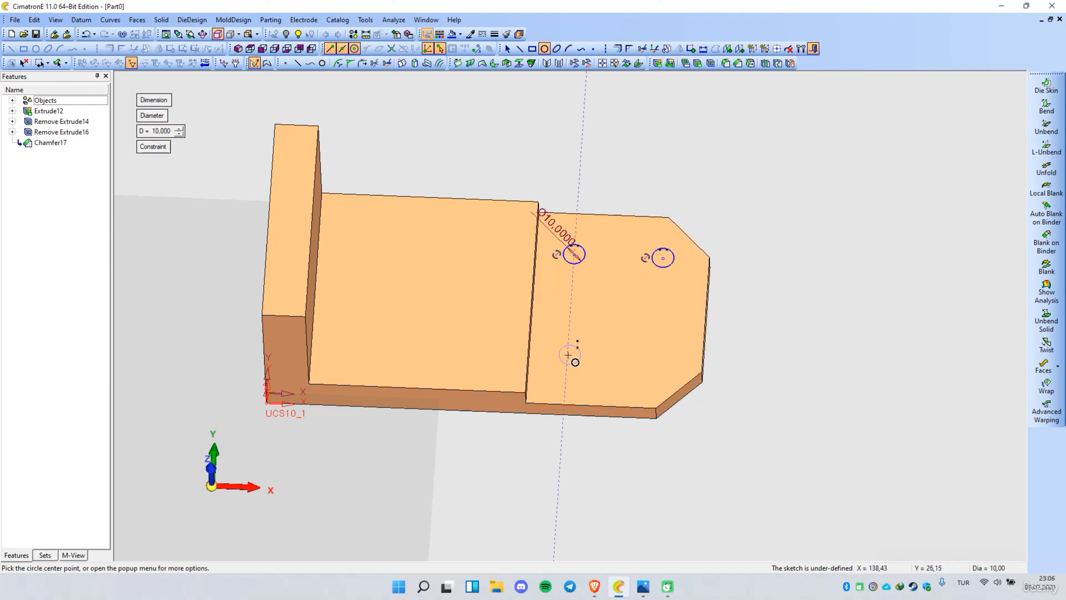
pyautogui.click(567, 356)
pyautogui.click(655, 359)
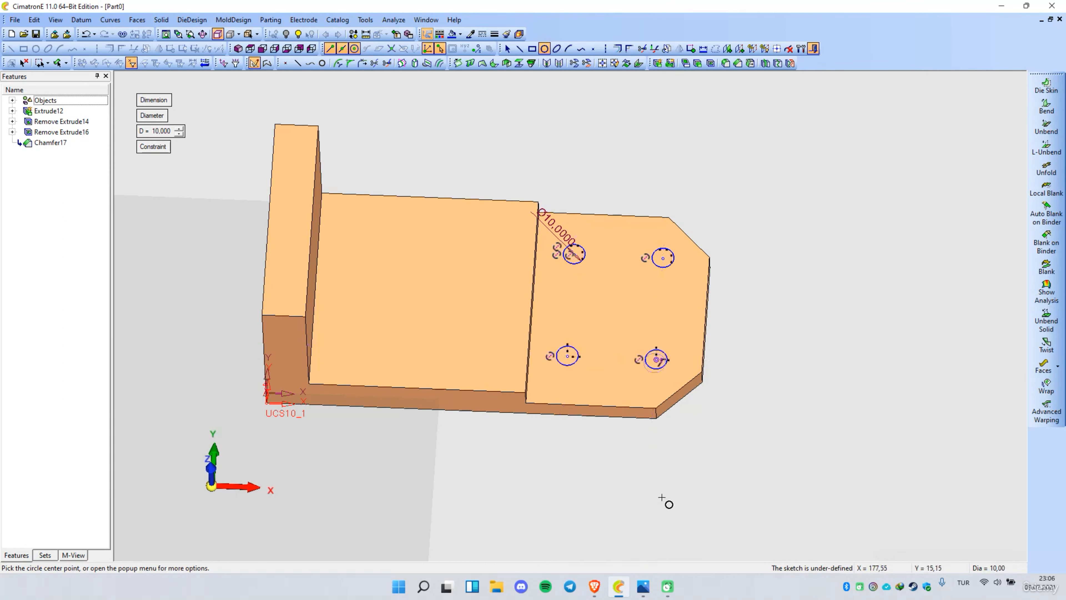
# Step: Reference the step's short free-end edge and dimension the nearest front circle's centre 20 mm from it
pyautogui.rightClick(750, 315)
pyautogui.click(800, 377)
pyautogui.rightClick(765, 324)
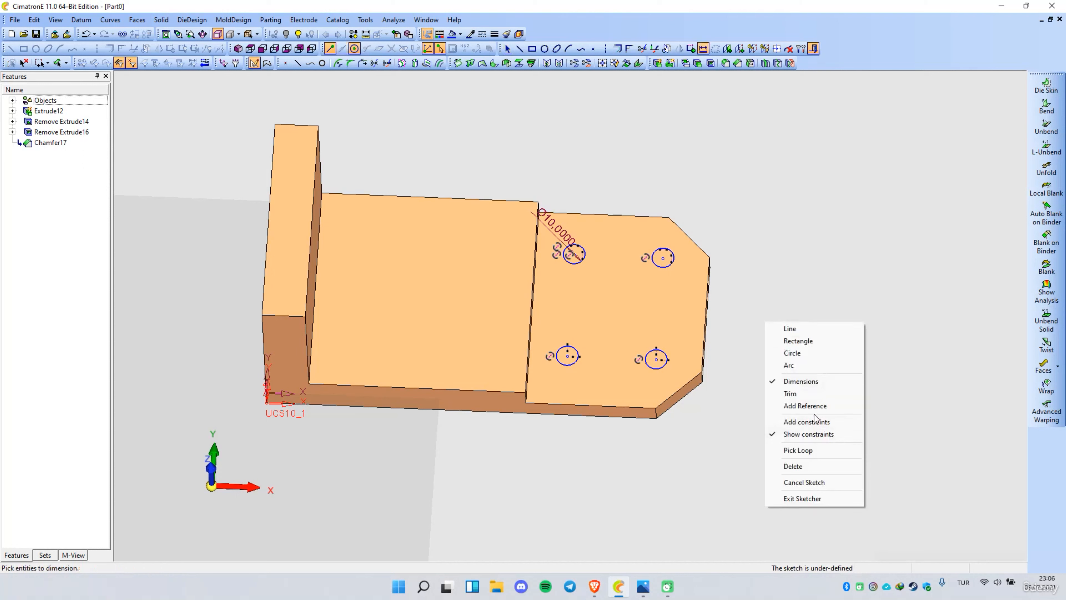
pyautogui.click(816, 416)
pyautogui.middleClick(746, 367)
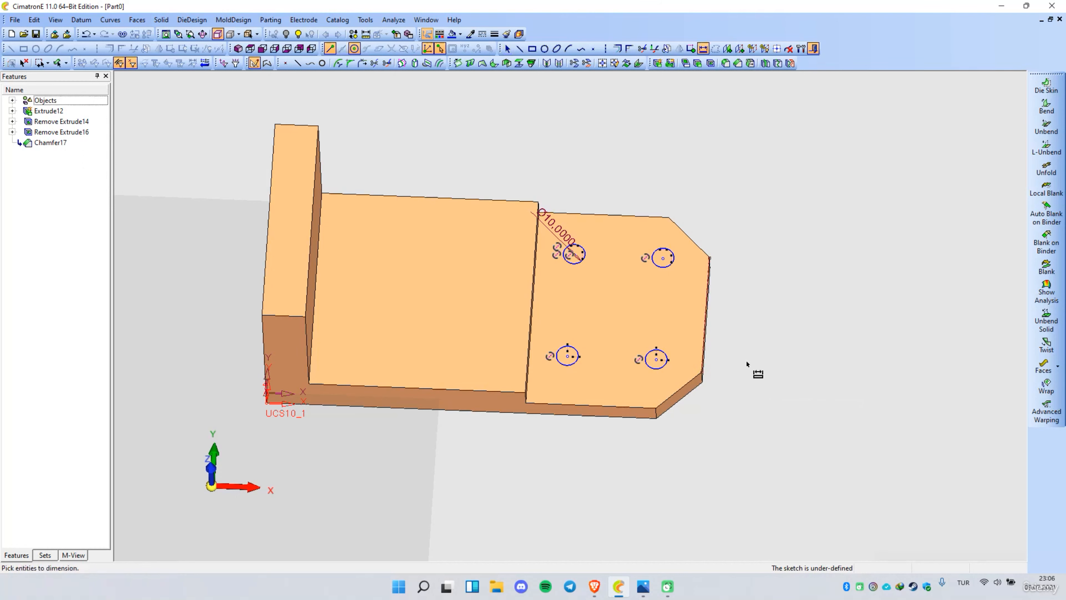
pyautogui.click(657, 359)
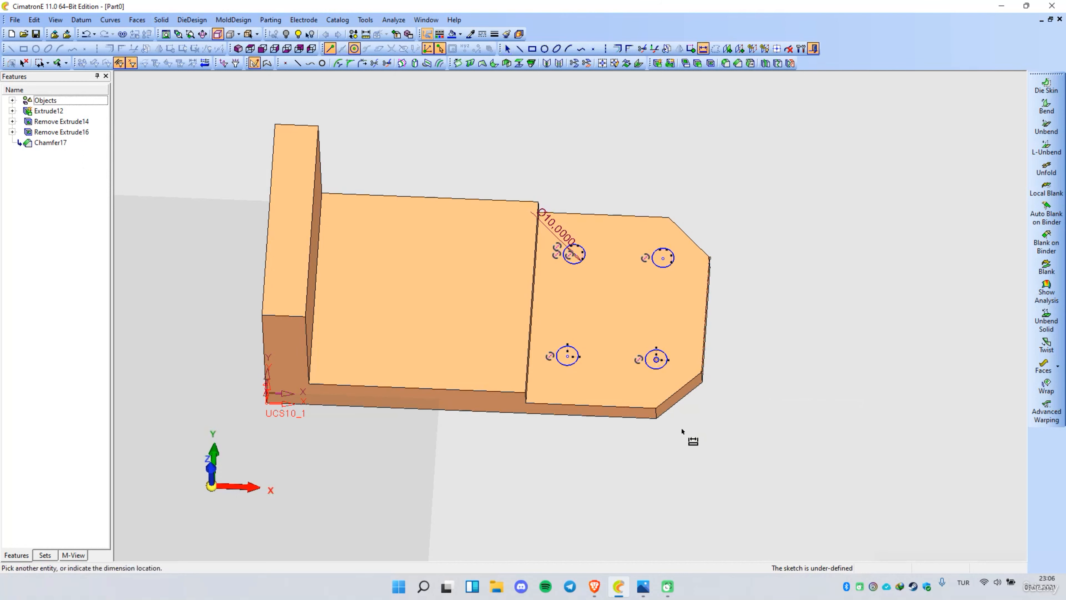
pyautogui.click(681, 448)
pyautogui.write('20')
pyautogui.press('Return')
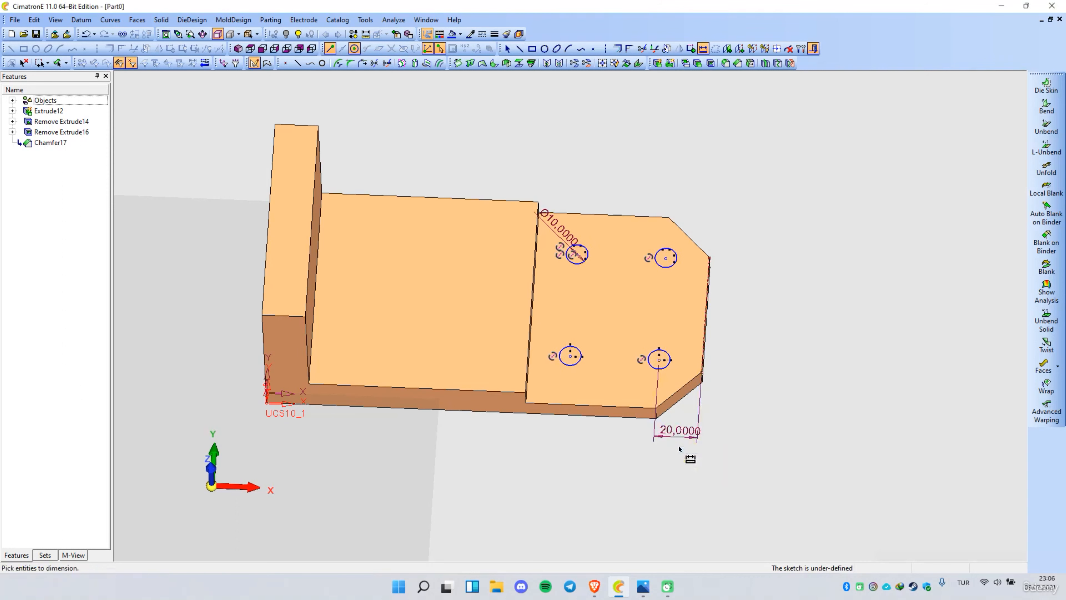
# Step: Dimension the spacing between the centres of the two front circles as 40 mm along the part's length
pyautogui.click(662, 362)
pyautogui.click(571, 357)
pyautogui.click(615, 472)
pyautogui.write('4')
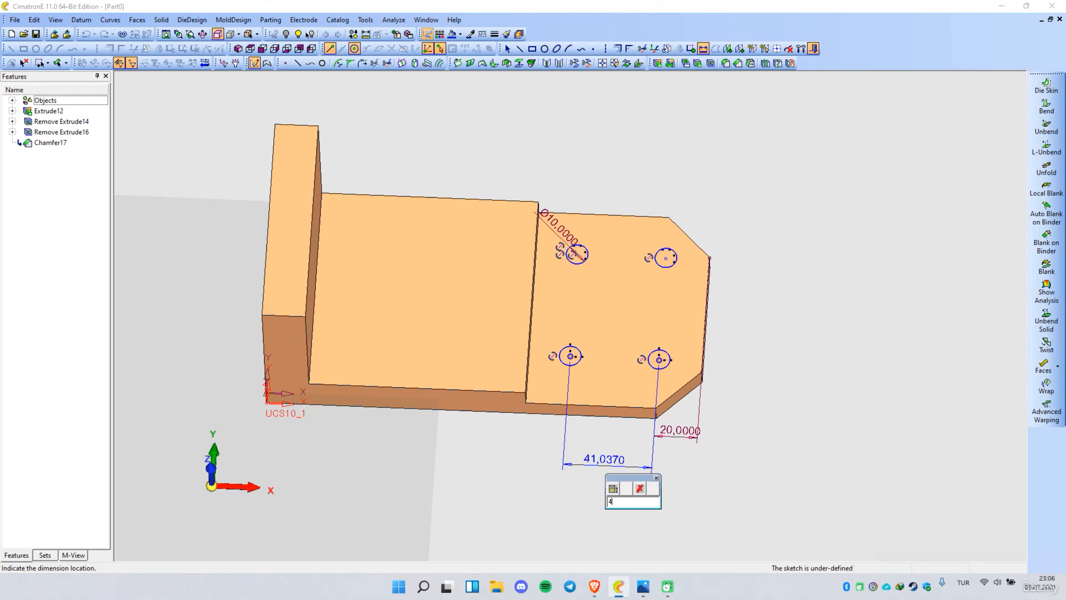
pyautogui.write('0')
pyautogui.press('Return')
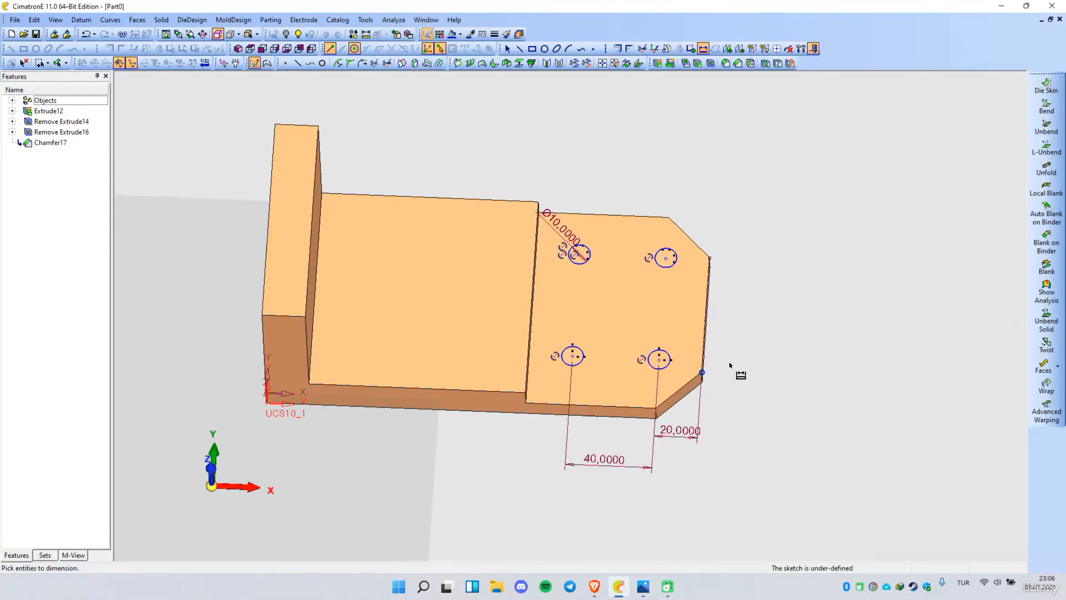
# Step: Reference the lowest step's front long edge and dimension the front end circle's centre 25 mm from it
pyautogui.rightClick(743, 341)
pyautogui.click(781, 424)
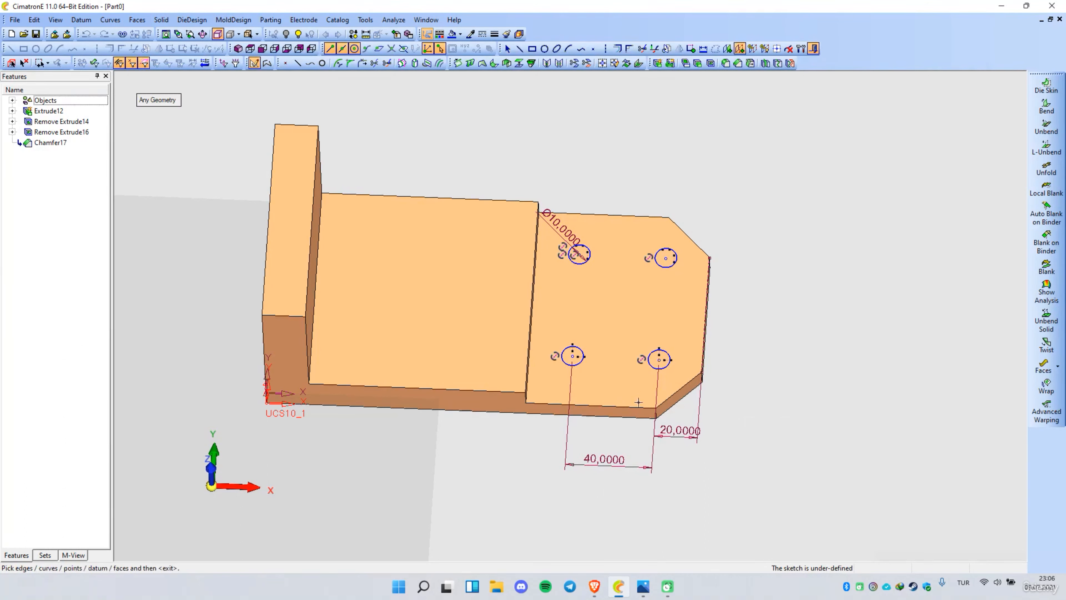
pyautogui.click(638, 407)
pyautogui.rightClick(786, 371)
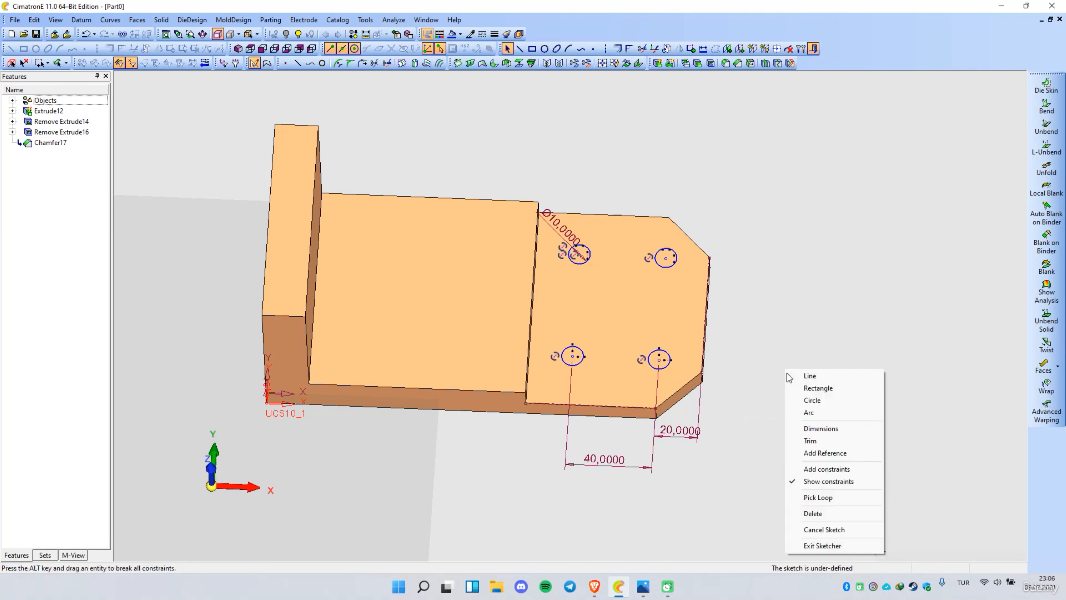
pyautogui.click(821, 430)
pyautogui.click(659, 361)
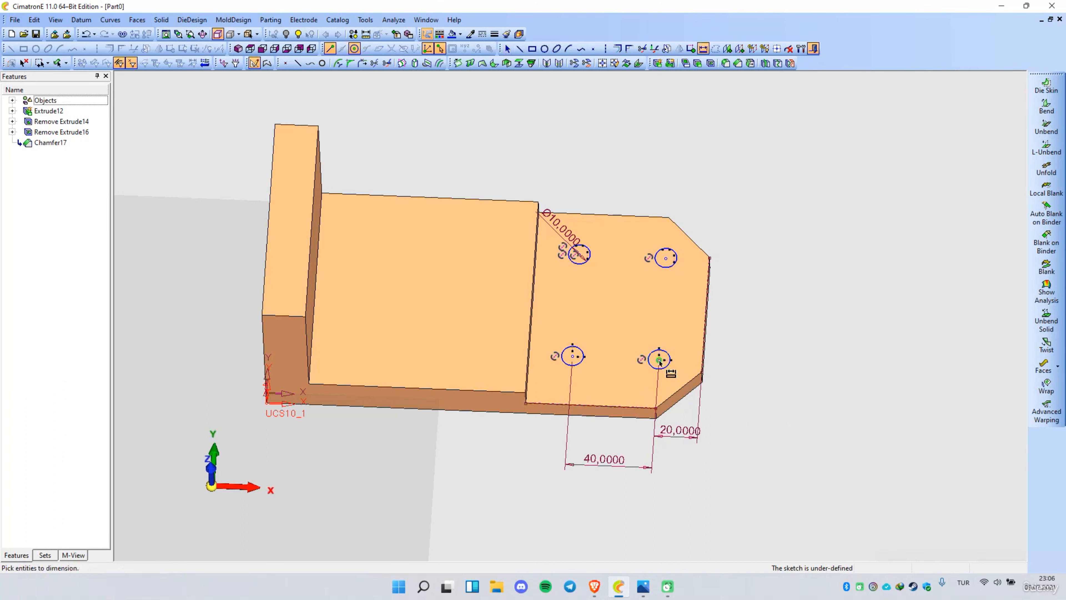
pyautogui.click(622, 406)
pyautogui.click(731, 398)
pyautogui.write('25')
pyautogui.press('Return')
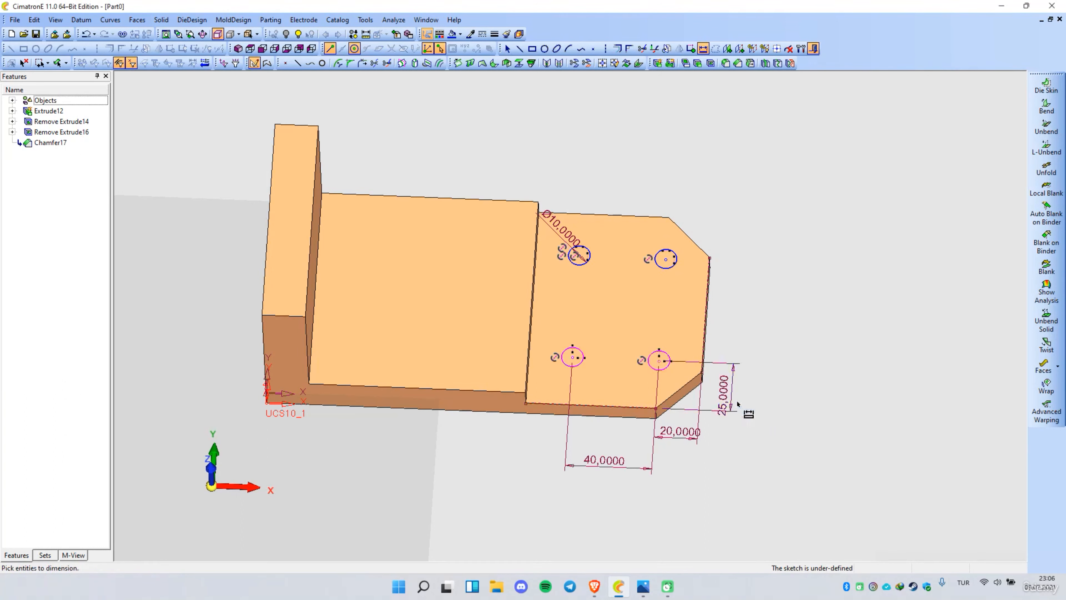
# Step: Dimension the two end circles' centres 50 mm apart across the width and finish the sketch
pyautogui.click(666, 259)
pyautogui.click(764, 325)
pyautogui.write('50')
pyautogui.press('Return')
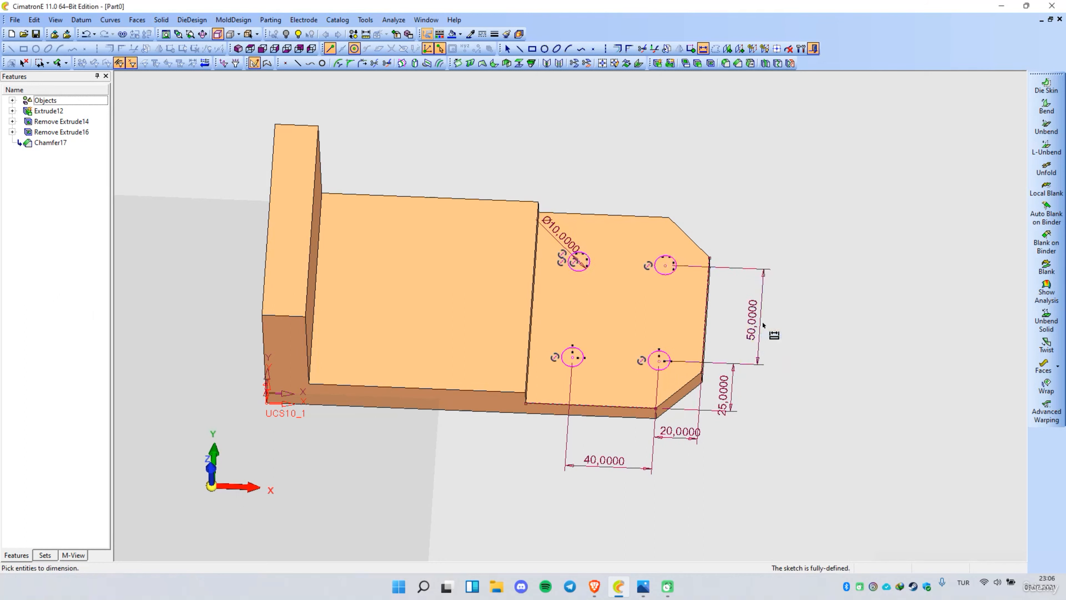
pyautogui.rightClick(828, 256)
pyautogui.click(865, 430)
# Step: Cut the four sketched circles through the lowest step with a Remove Extrude
pyautogui.rightClick(853, 238)
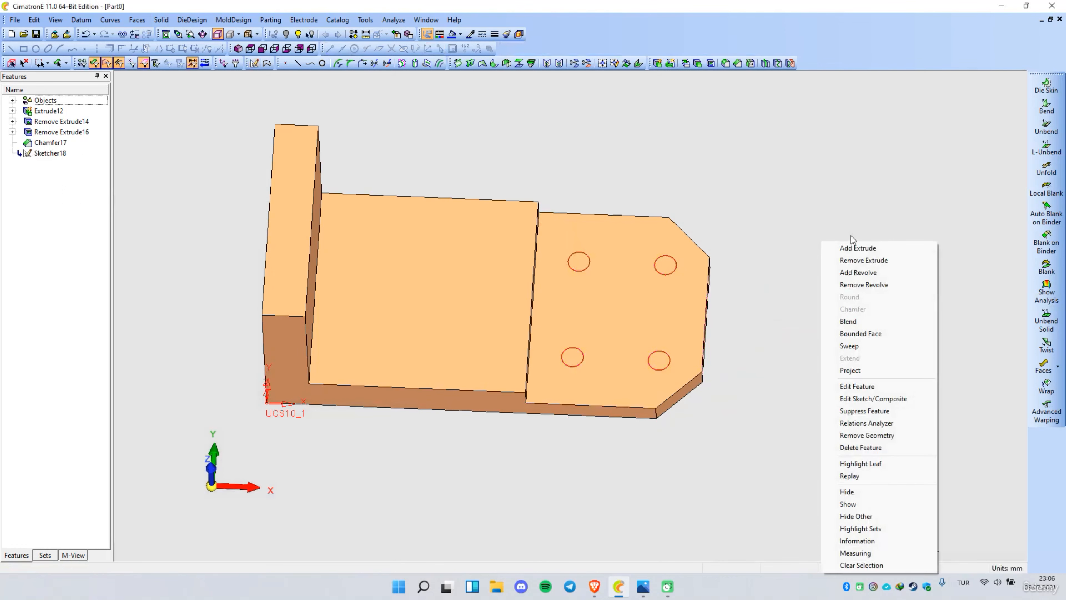
pyautogui.click(857, 260)
pyautogui.click(816, 227)
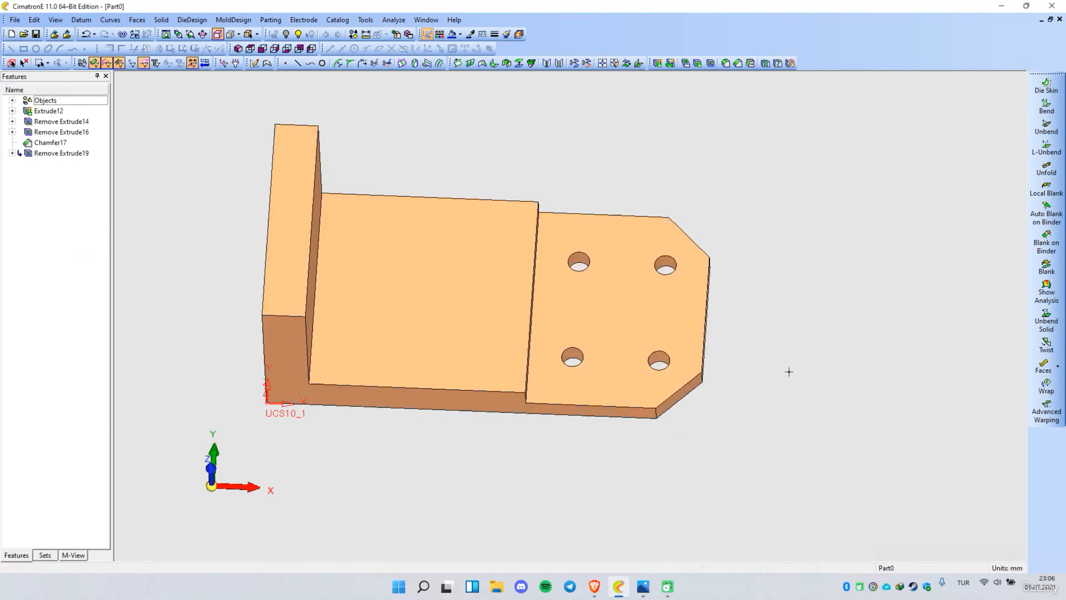
# Step: Start a new sketch on the top face of the middle step
pyautogui.moveTo(731, 379)
pyautogui.mouseDown(button='middle')
pyautogui.moveTo(725, 388)
pyautogui.moveTo(695, 365)
pyautogui.moveTo(738, 374)
pyautogui.moveTo(742, 363)
pyautogui.mouseUp(button='middle')
pyautogui.click(411, 269)
pyautogui.rightClick(411, 269)
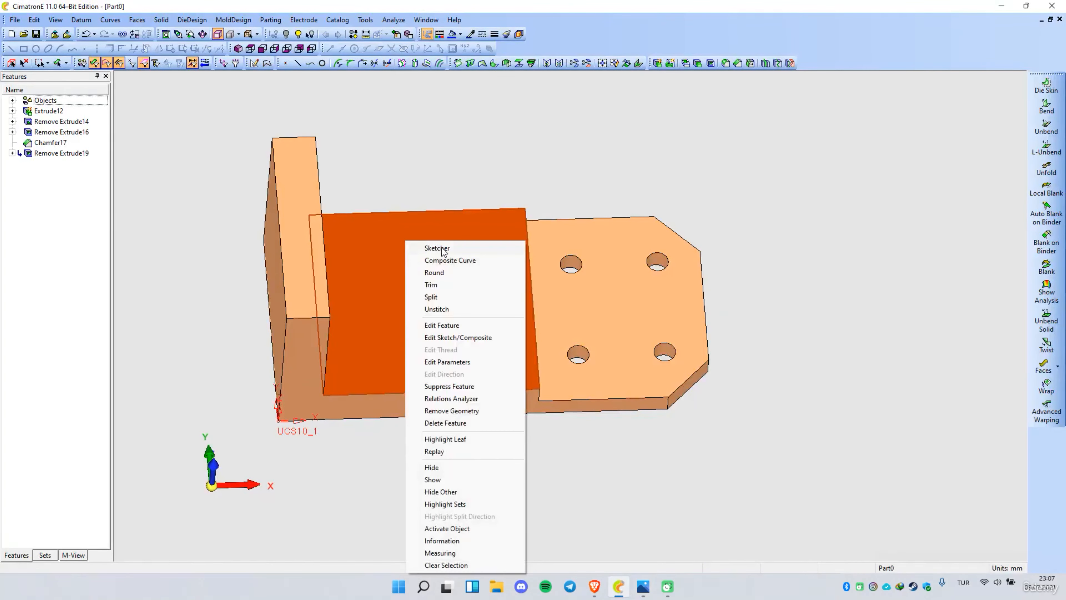
pyautogui.click(439, 251)
# Step: Sketch four aligned 12 mm diameter circles, one near each corner of the middle step's face
pyautogui.rightClick(373, 147)
pyautogui.click(413, 177)
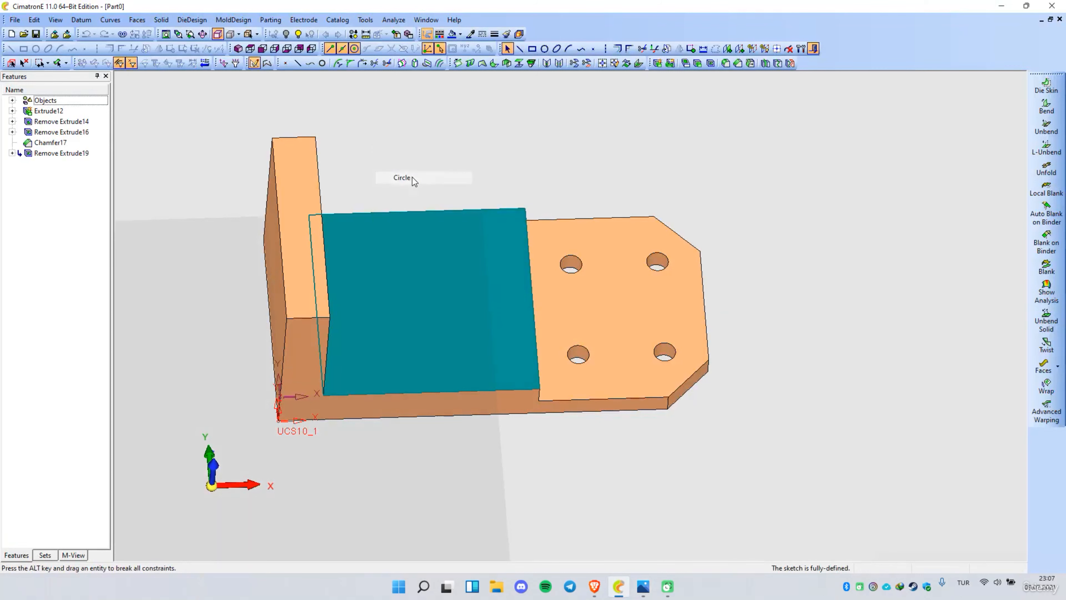
pyautogui.click(165, 131)
pyautogui.write('12')
pyautogui.press('Return')
pyautogui.keyDown('ctrl'); pyautogui.moveTo(661, 438); pyautogui.dragTo(649, 464); pyautogui.keyUp('ctrl')
pyautogui.click(475, 353)
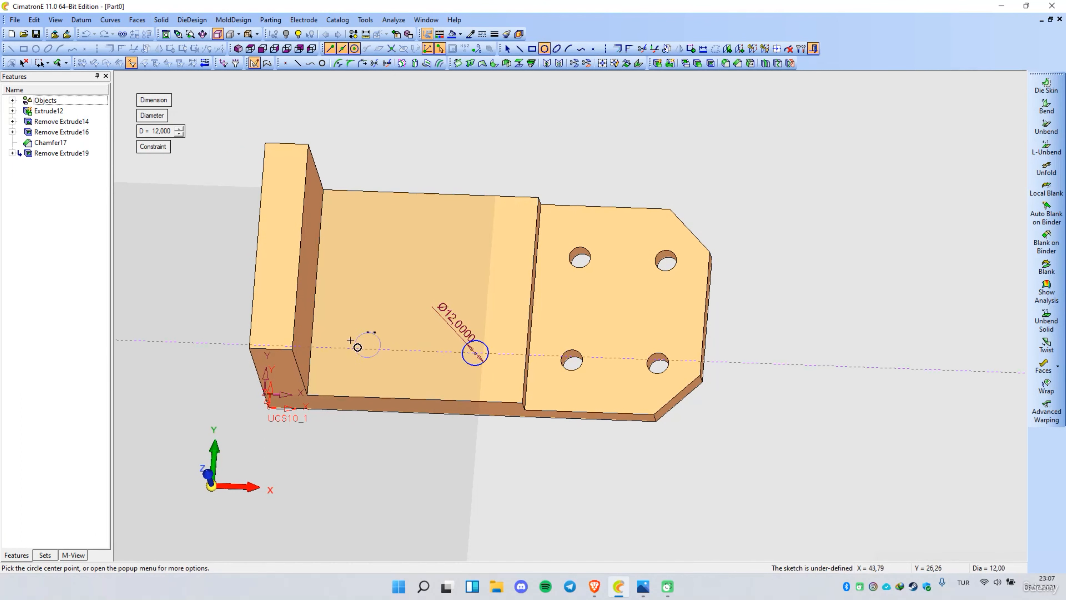
pyautogui.click(361, 348)
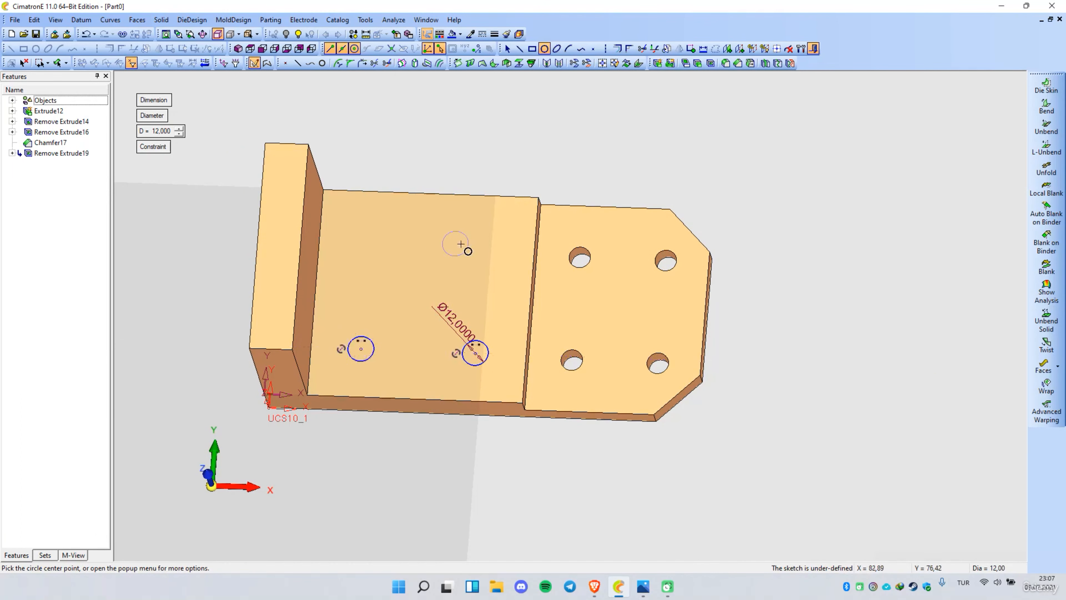
pyautogui.click(485, 234)
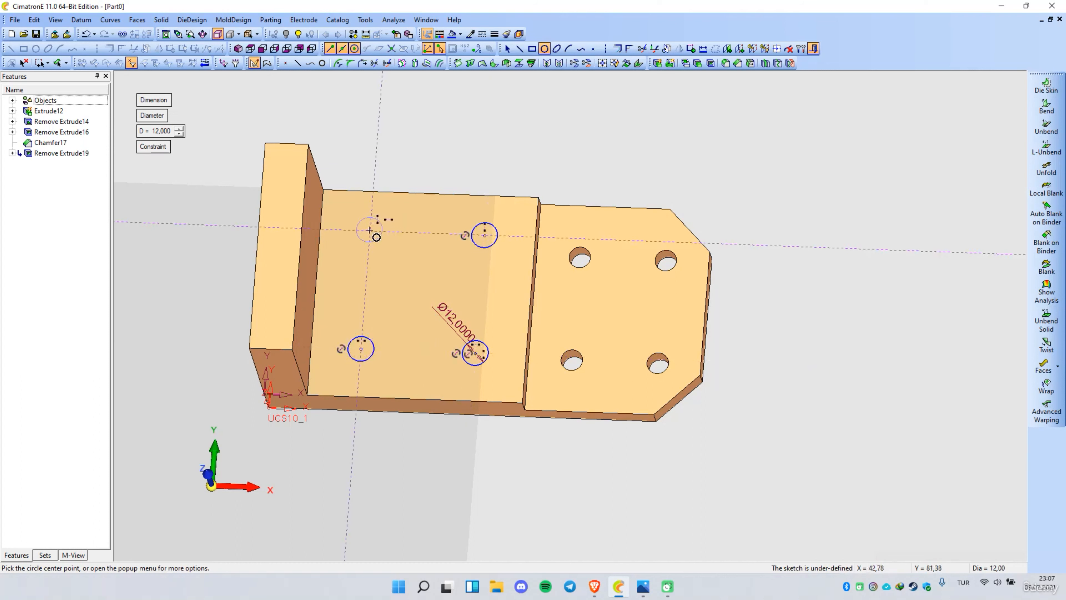
pyautogui.click(370, 230)
pyautogui.press('Escape')
# Step: Connect each lengthwise pair of 12 mm circles with two parallel lines touching the circles on both sides
pyautogui.rightClick(423, 154)
pyautogui.click(474, 156)
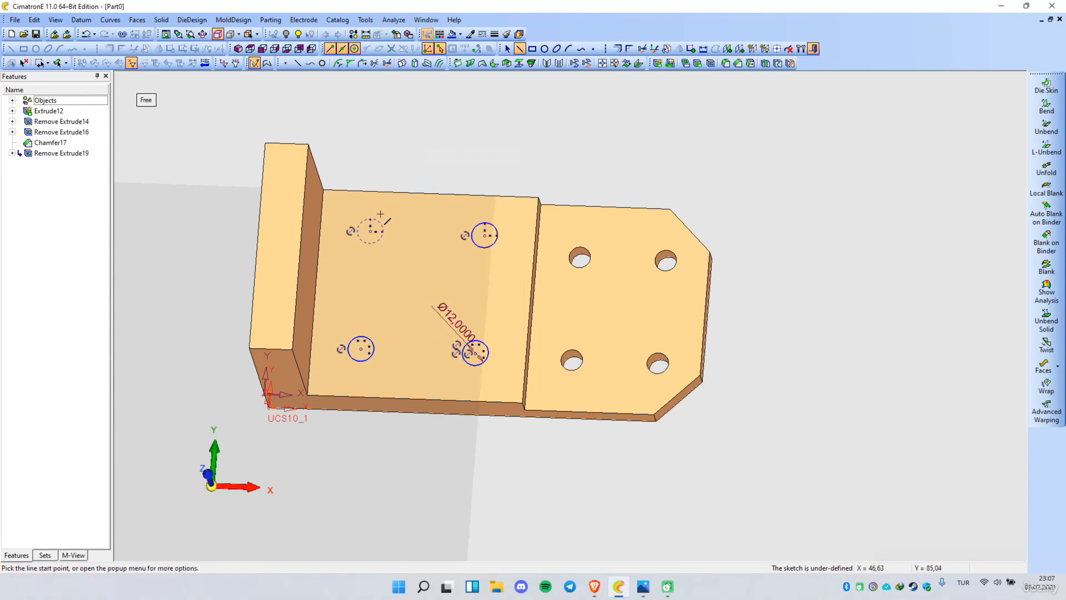
pyautogui.click(371, 218)
pyautogui.click(485, 222)
pyautogui.click(369, 243)
pyautogui.click(484, 248)
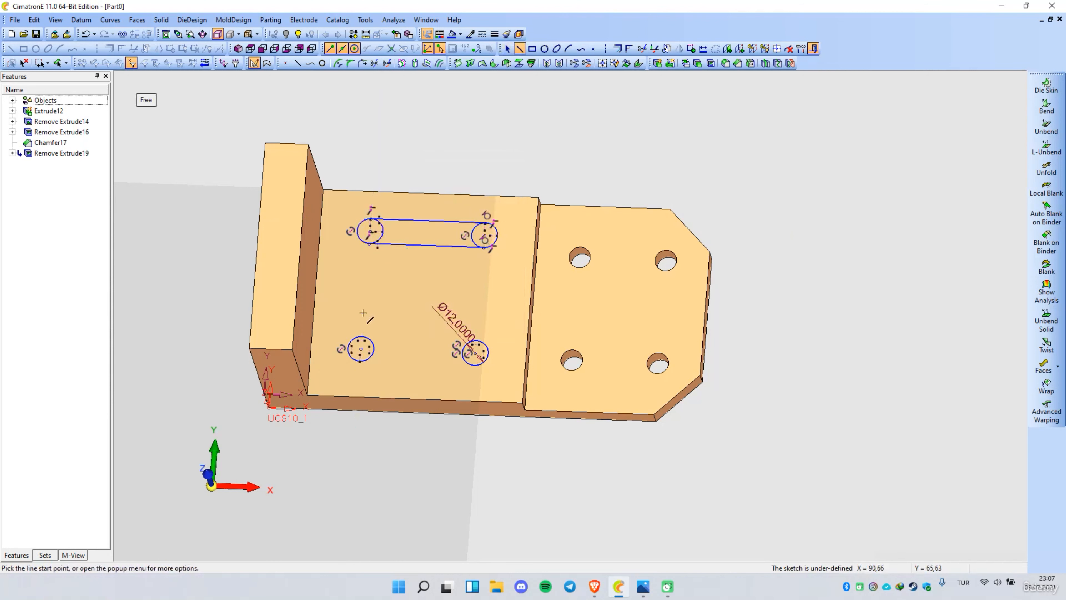
pyautogui.click(362, 338)
pyautogui.click(478, 339)
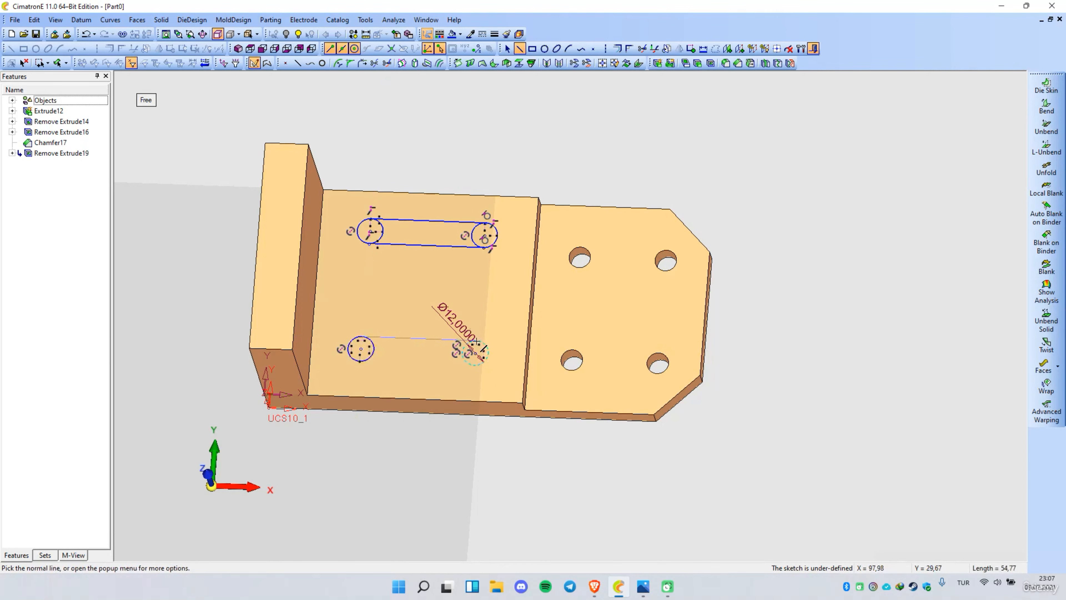
pyautogui.click(362, 361)
pyautogui.click(479, 364)
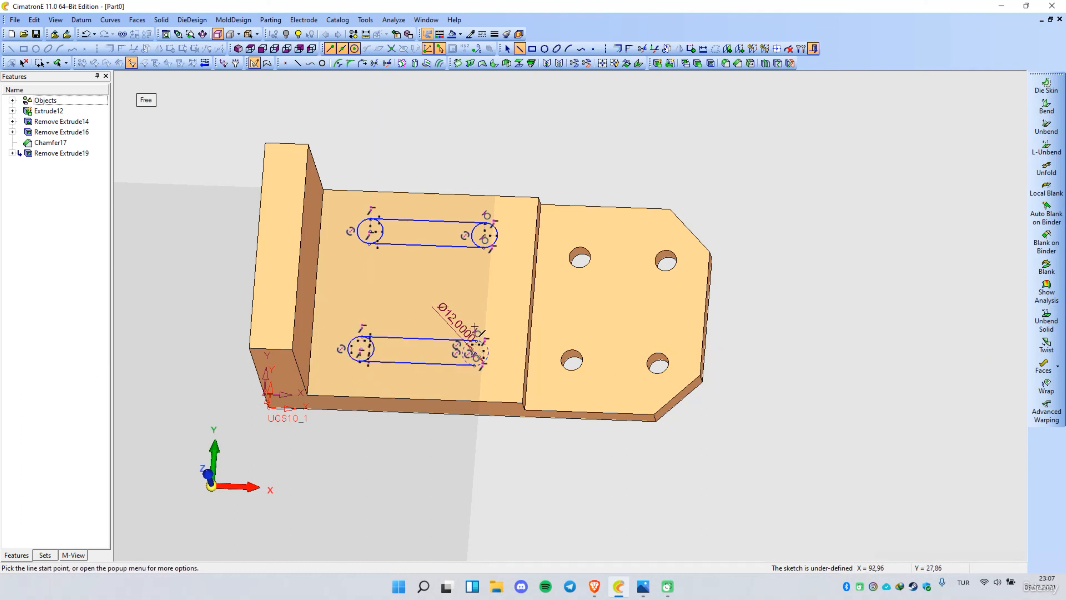
# Step: Trim the inner arcs of all four circles to form two slot outlines, and hide the constraint symbols
pyautogui.rightClick(494, 288)
pyautogui.click(520, 360)
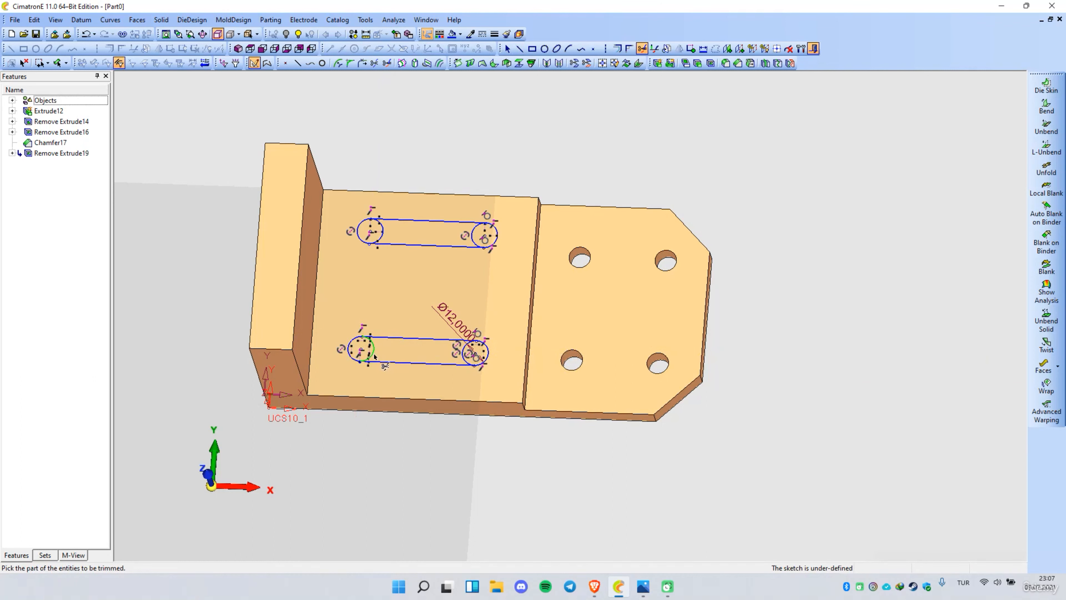
pyautogui.click(465, 357)
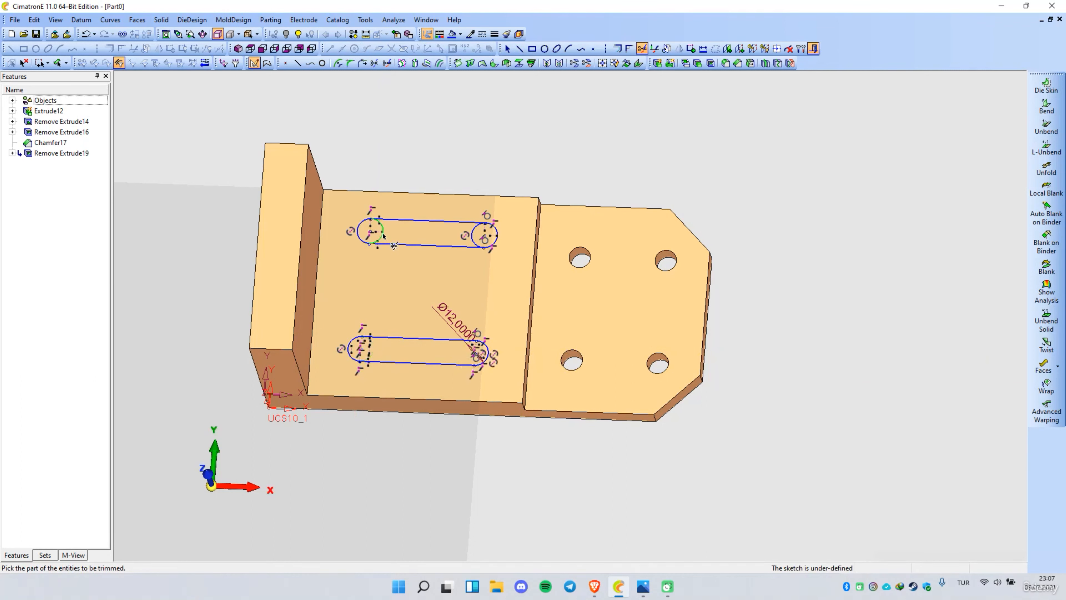
pyautogui.click(383, 236)
pyautogui.click(474, 235)
pyautogui.rightClick(474, 167)
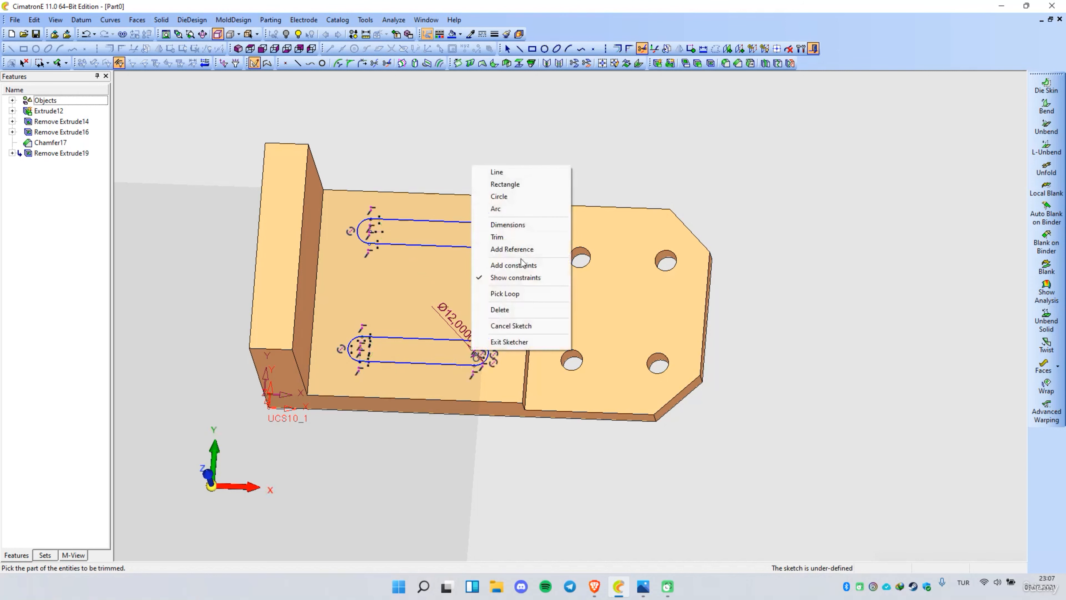
pyautogui.click(519, 278)
# Step: Add the middle step's front and back long edges as sketch references
pyautogui.scroll(2, 373, 357)
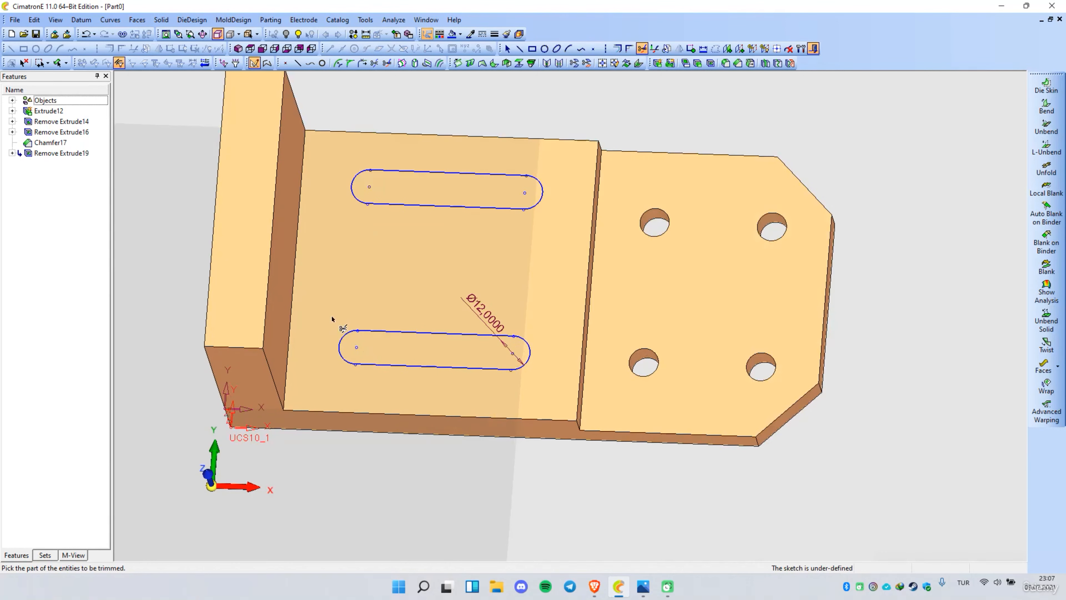
pyautogui.rightClick(450, 243)
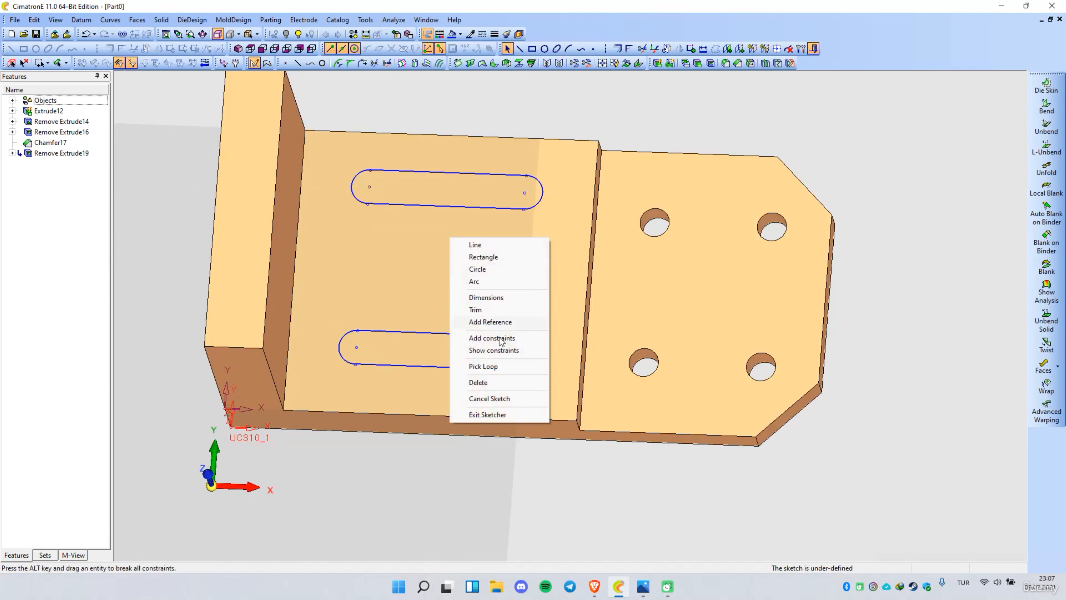
pyautogui.click(497, 322)
pyautogui.click(468, 419)
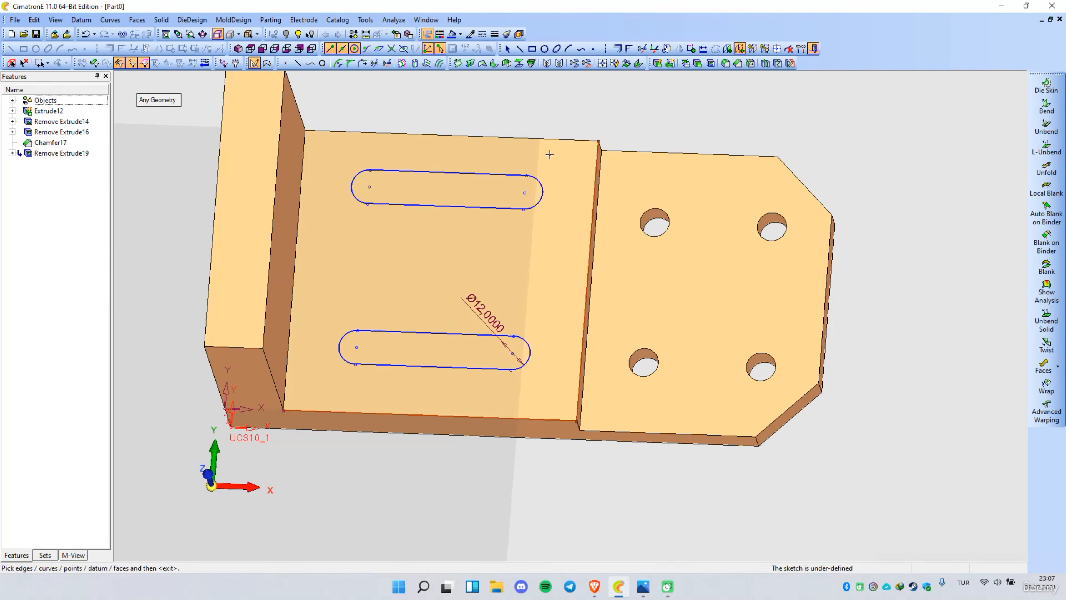
pyautogui.click(555, 140)
pyautogui.rightClick(570, 207)
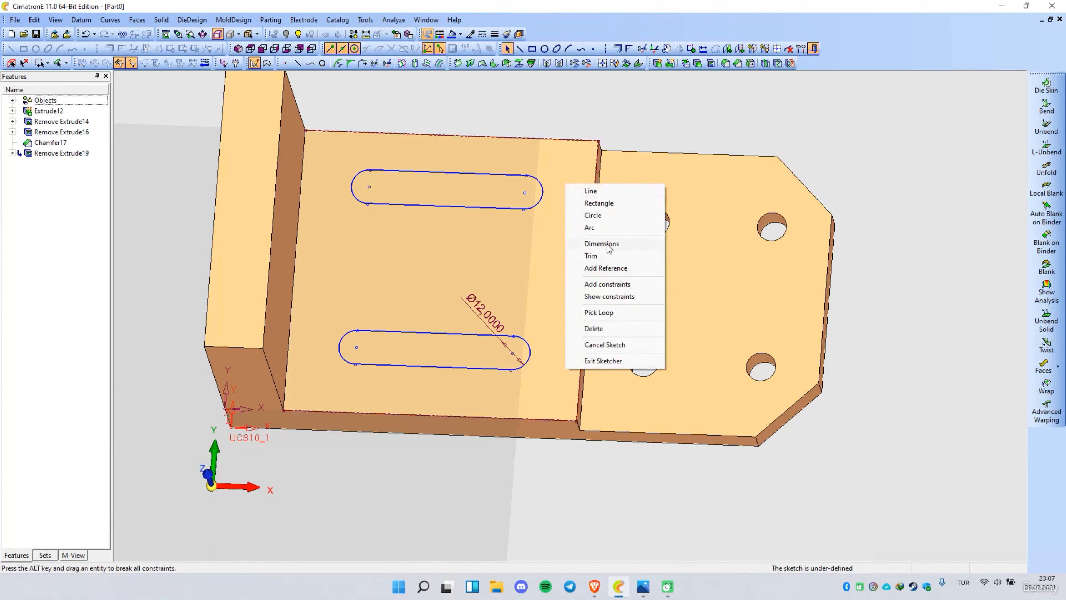
# Step: Dimension the front slot's wall-side arc centre 20 mm from the middle step's front edge
pyautogui.click(601, 243)
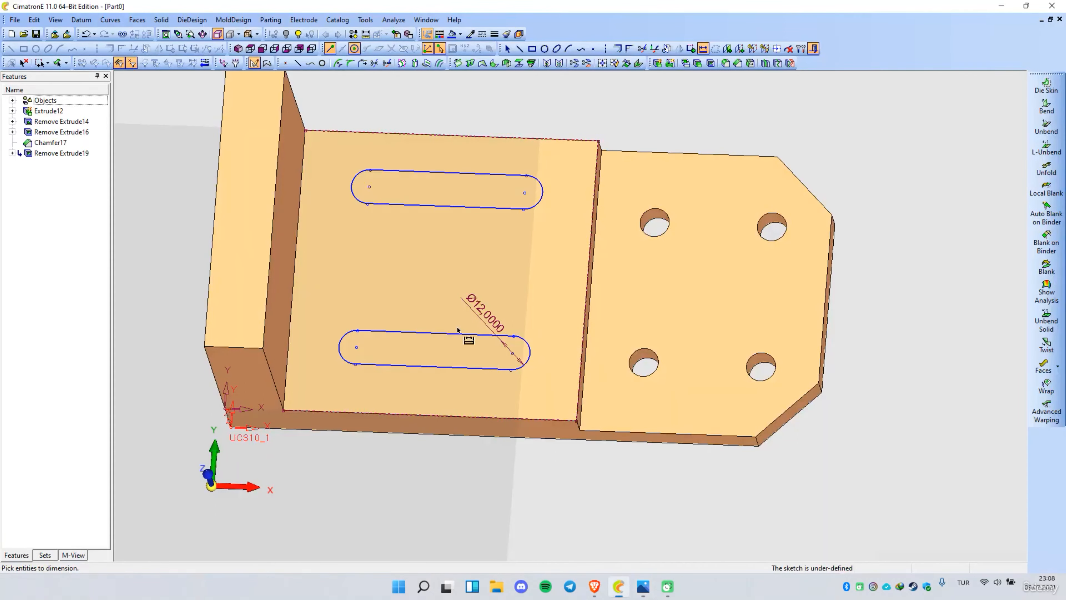
pyautogui.click(357, 348)
pyautogui.click(357, 416)
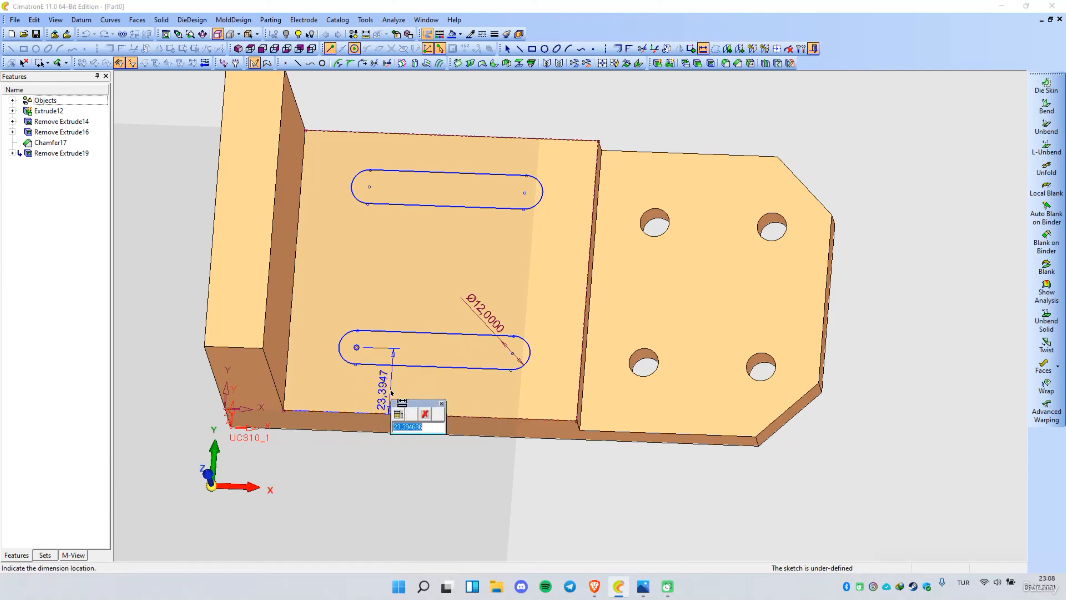
pyautogui.write('20')
pyautogui.press('Return')
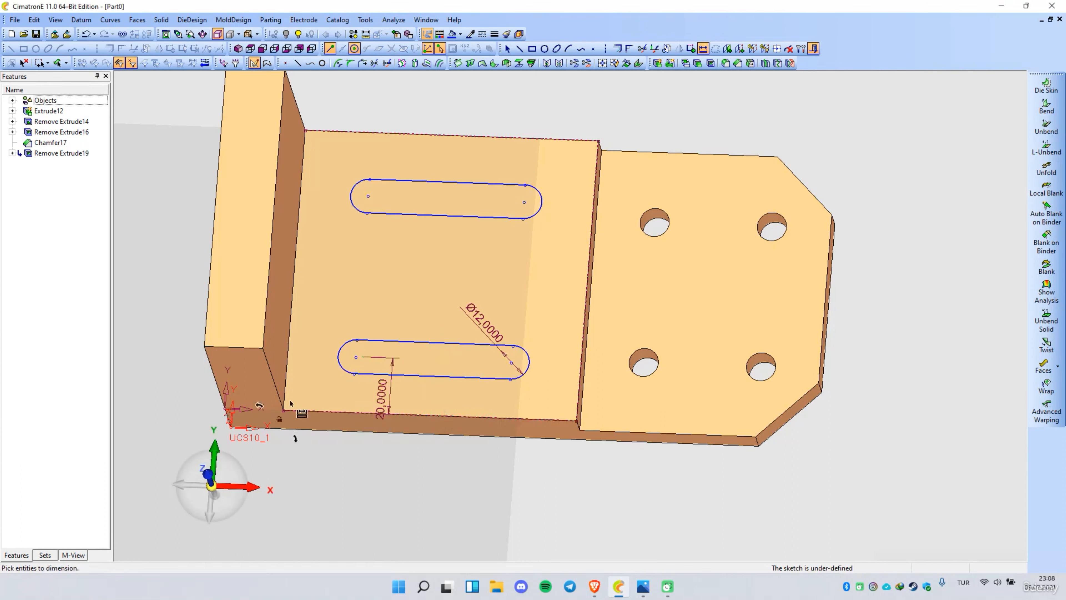
# Step: Dimension the front slot's wall-side arc centre 50 mm lengthwise from the sketch origin at the part's outer corner
pyautogui.scroll(-2, 519, 381)
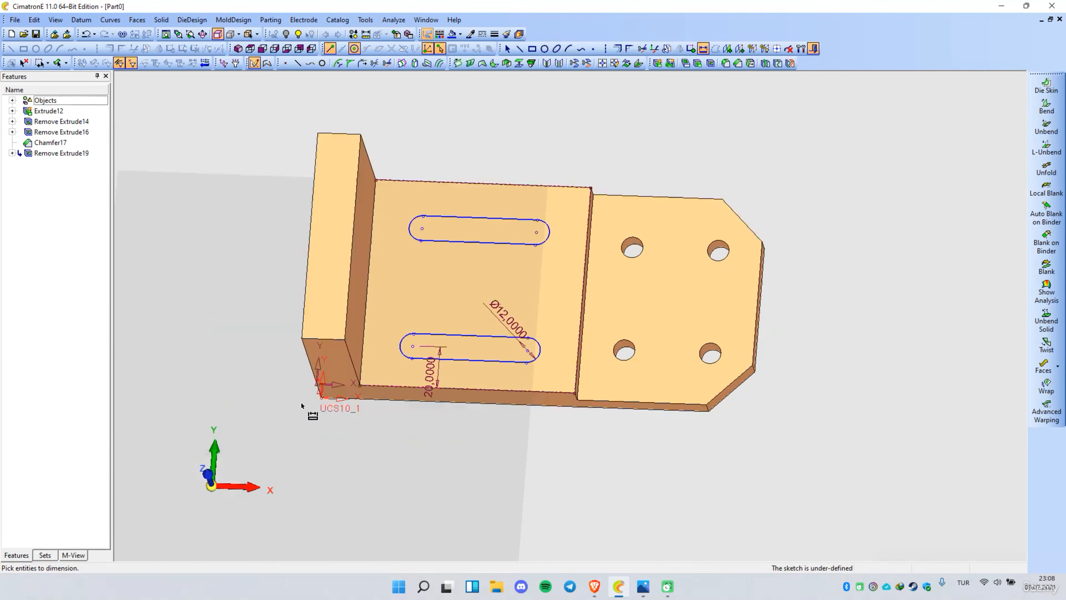
pyautogui.scroll(2, 310, 403)
pyautogui.click(310, 380)
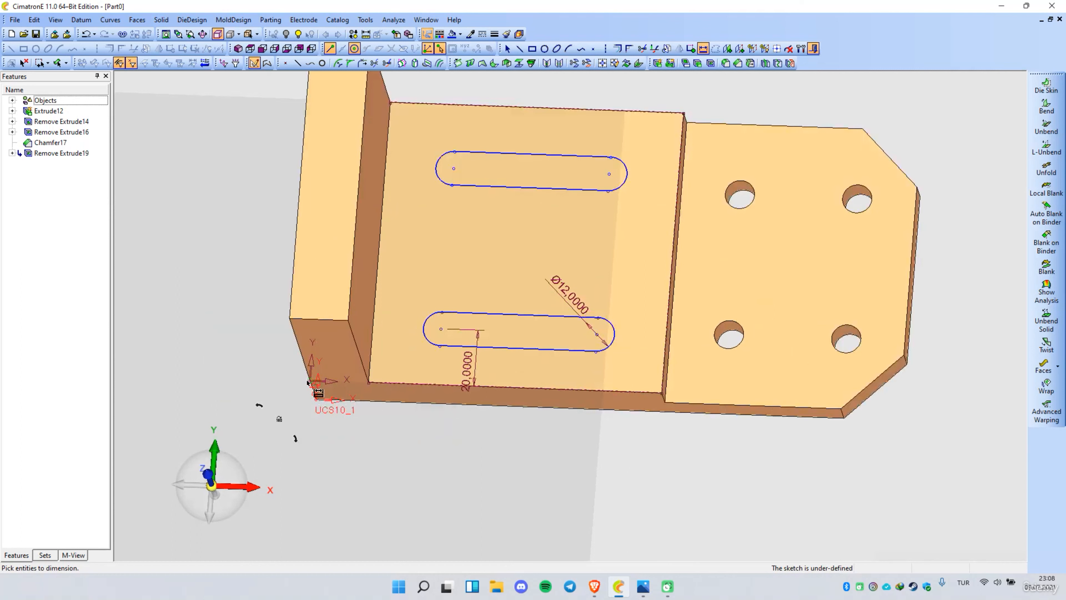
pyautogui.click(440, 329)
pyautogui.click(397, 453)
pyautogui.write('50')
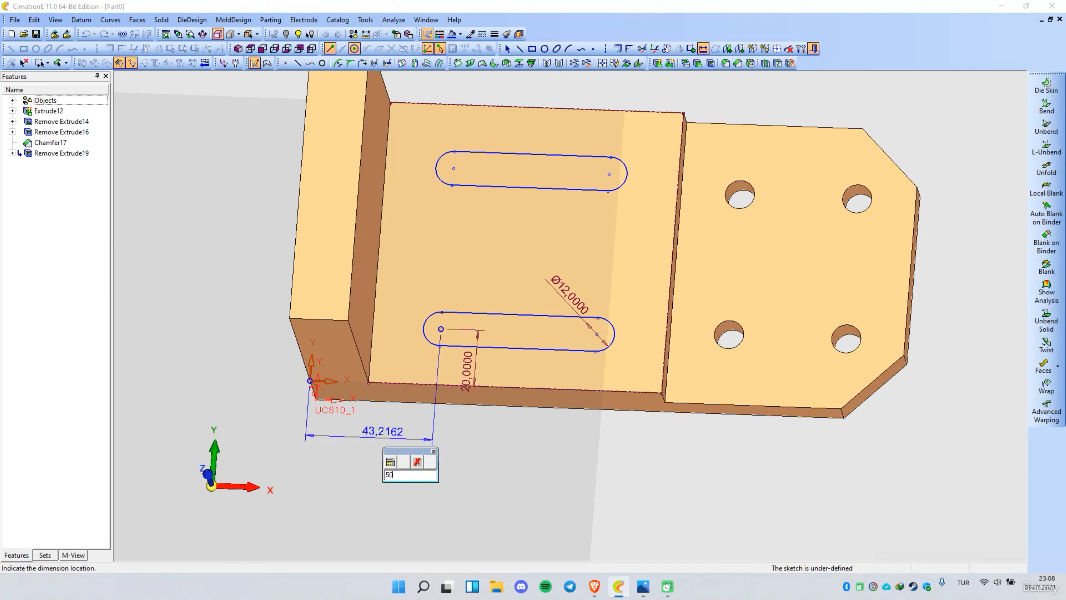
pyautogui.press('Return')
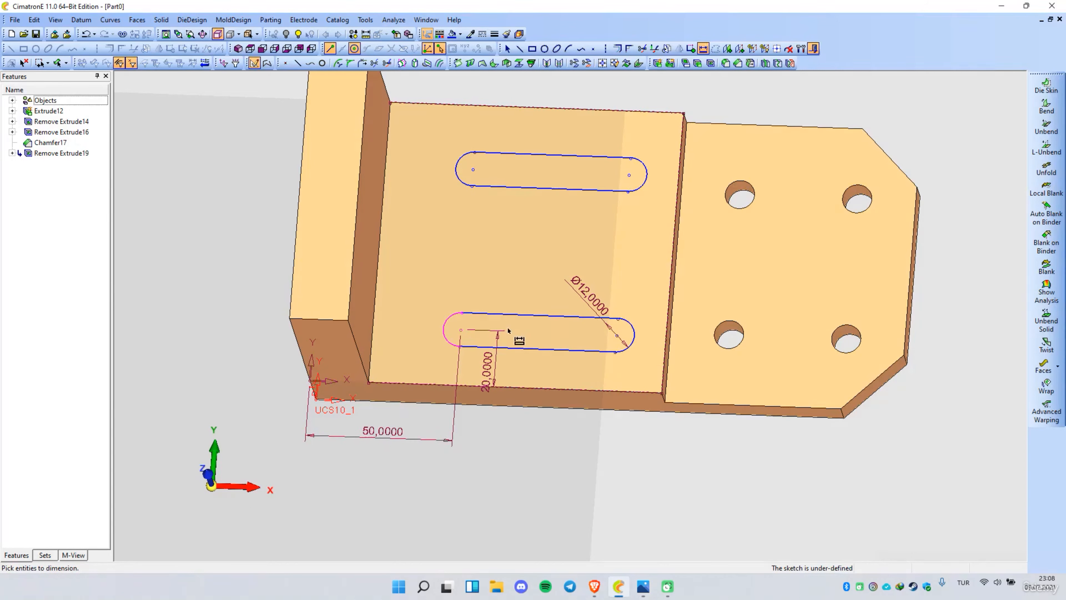
# Step: Set the distance between the front slot's two arc centres to 50 mm
pyautogui.click(461, 331)
pyautogui.click(617, 336)
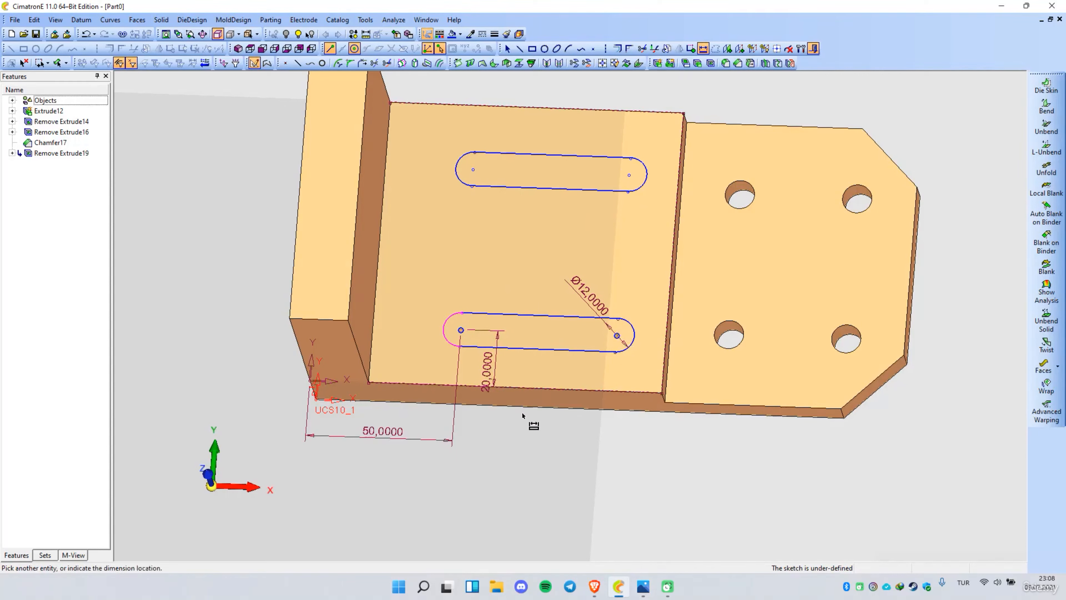
pyautogui.click(532, 431)
pyautogui.write('50')
pyautogui.press('Return')
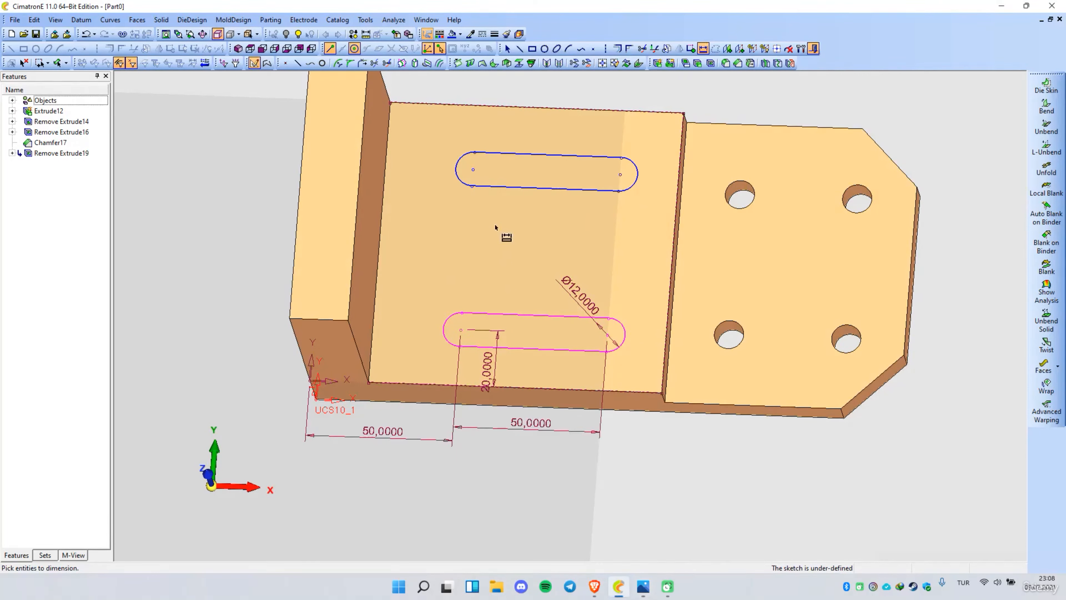
# Step: Set the spacing between the two slots' wall-side arc centres to 60 mm and finish the sketch
pyautogui.click(473, 169)
pyautogui.click(460, 331)
pyautogui.click(430, 257)
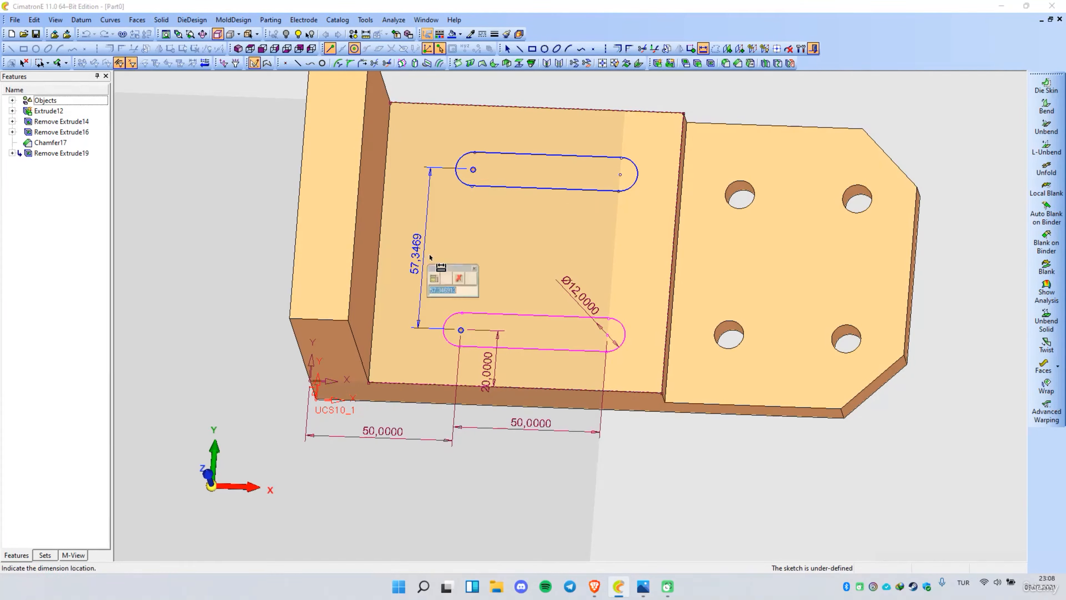
pyautogui.write('60')
pyautogui.press('Return')
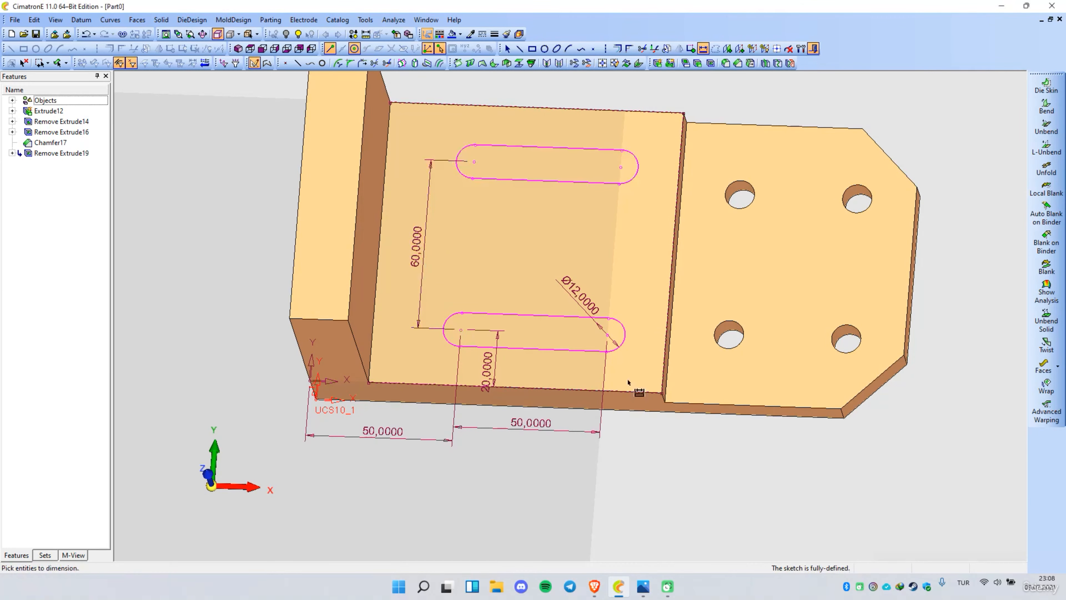
pyautogui.rightClick(666, 448)
pyautogui.click(703, 433)
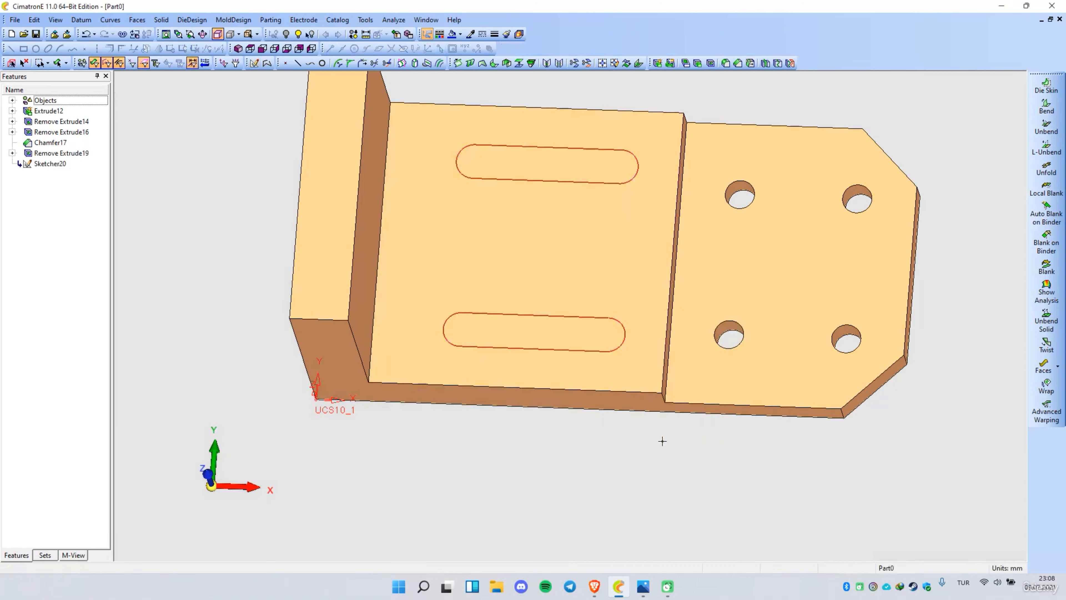
# Step: Cut both slots through the middle step with a one-sided Remove Extrude, delta 65 mm
pyautogui.rightClick(663, 441)
pyautogui.click(704, 128)
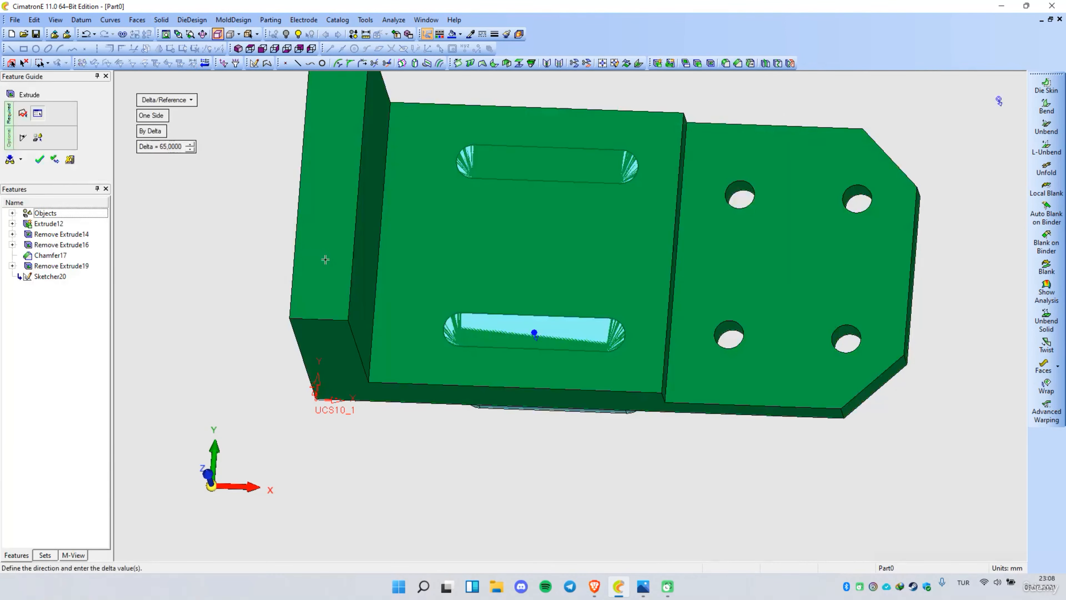
pyautogui.keyDown('ctrl'); pyautogui.moveTo(500, 471); pyautogui.dragTo(500, 436); pyautogui.keyUp('ctrl')
pyautogui.middleClick(437, 463)
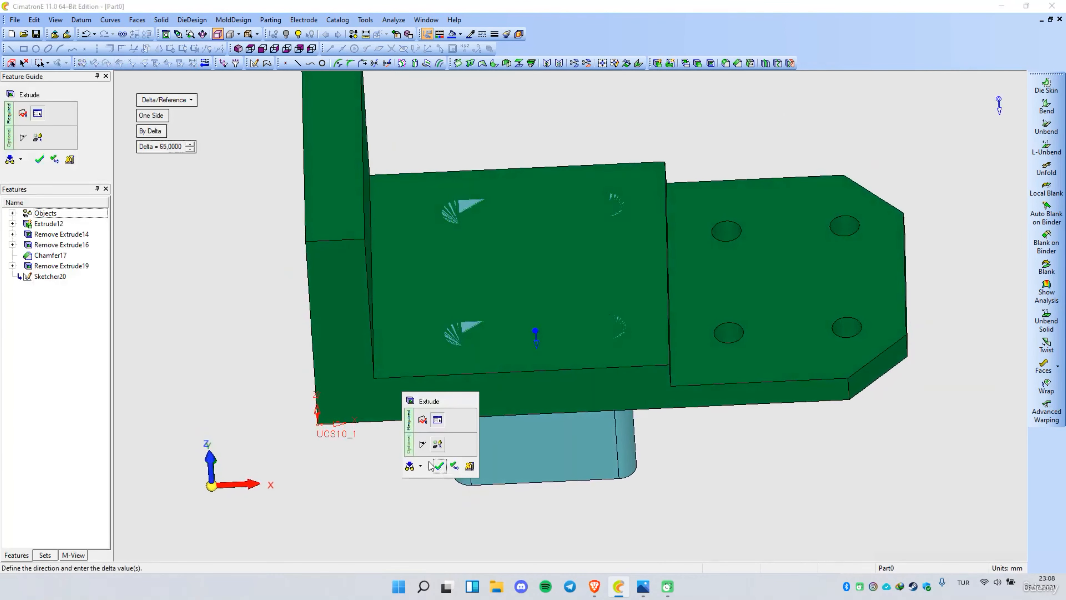
pyautogui.click(437, 465)
# Step: Start a sketch on the upright wall's inner face and add the face's top edge as a reference
pyautogui.keyDown('ctrl'); pyautogui.moveTo(578, 422); pyautogui.dragTo(619, 287); pyautogui.keyUp('ctrl')
pyautogui.rightClick(415, 208)
pyautogui.click(469, 214)
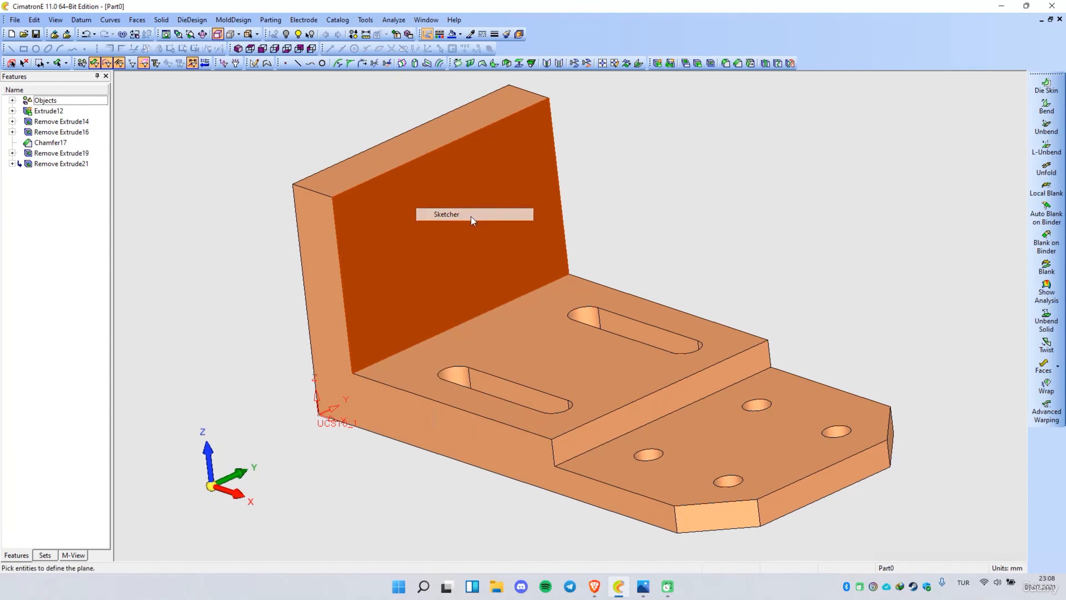
pyautogui.rightClick(477, 216)
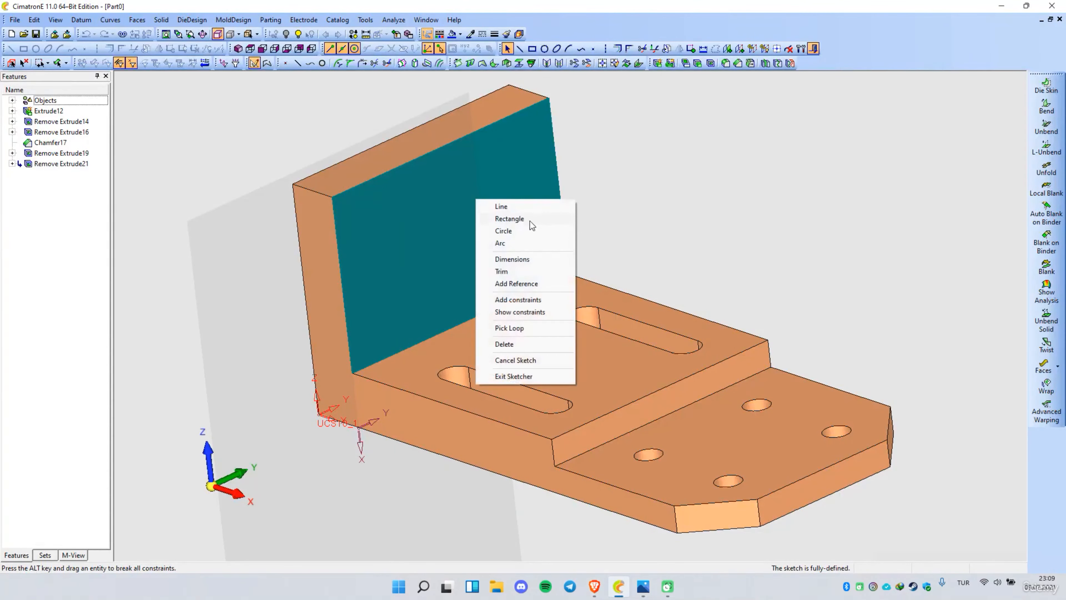
pyautogui.click(537, 288)
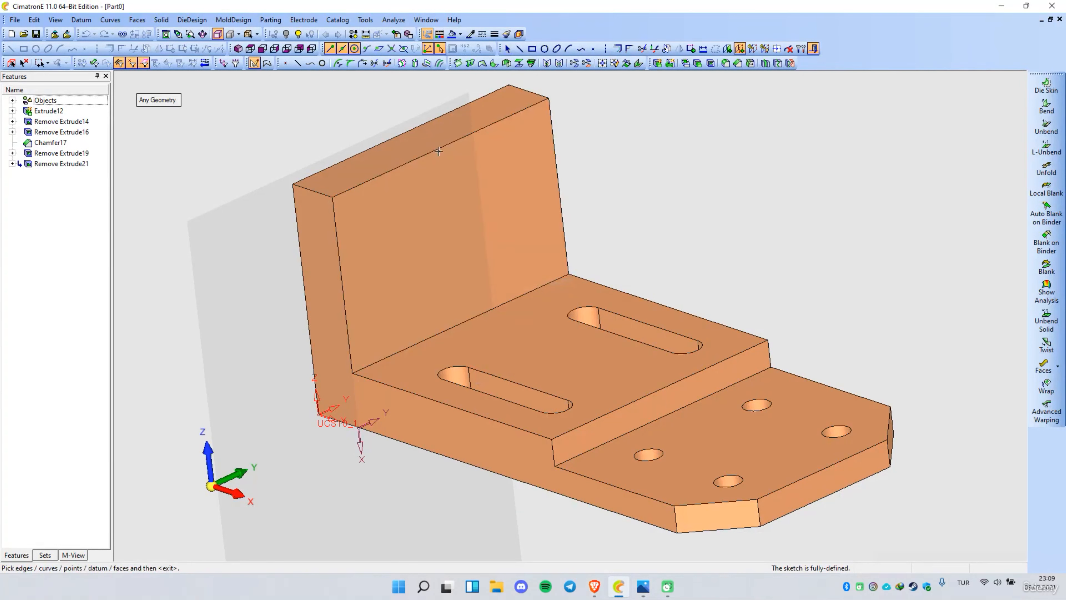
pyautogui.middleClick(478, 168)
# Step: Sketch a circle of radius 25 mm on the upright wall's face, tangent to its top edge
pyautogui.rightClick(473, 167)
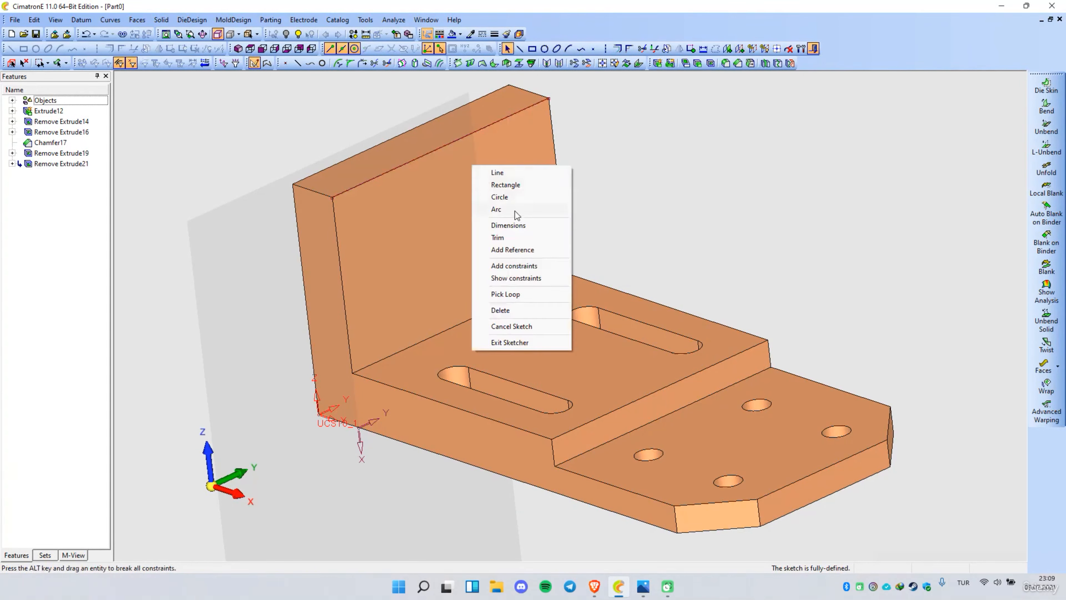
pyautogui.click(514, 202)
pyautogui.click(156, 116)
pyautogui.click(157, 132)
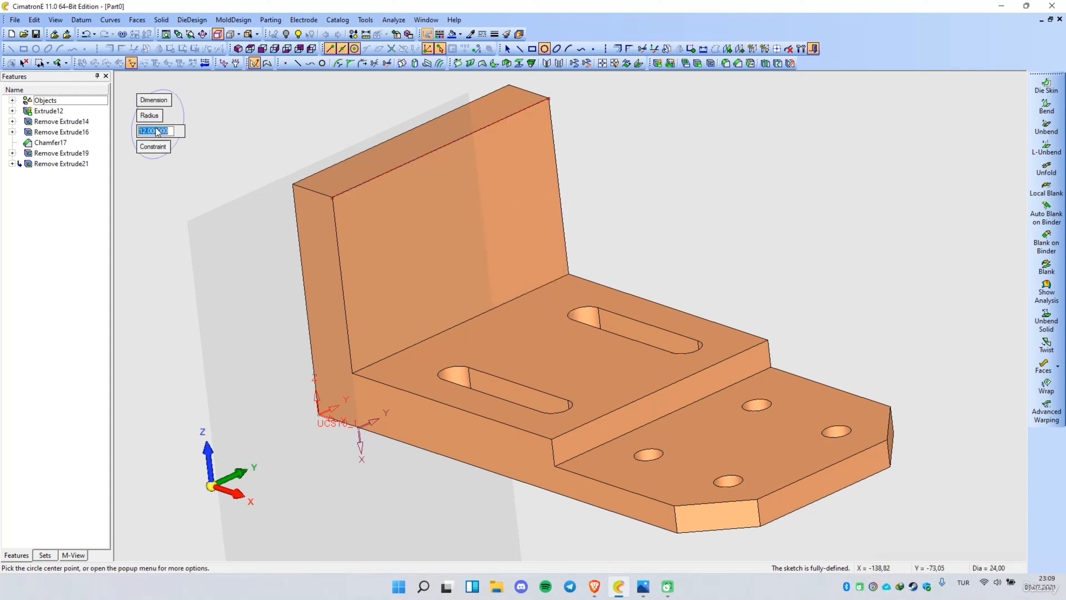
pyautogui.write('25')
pyautogui.press('Return')
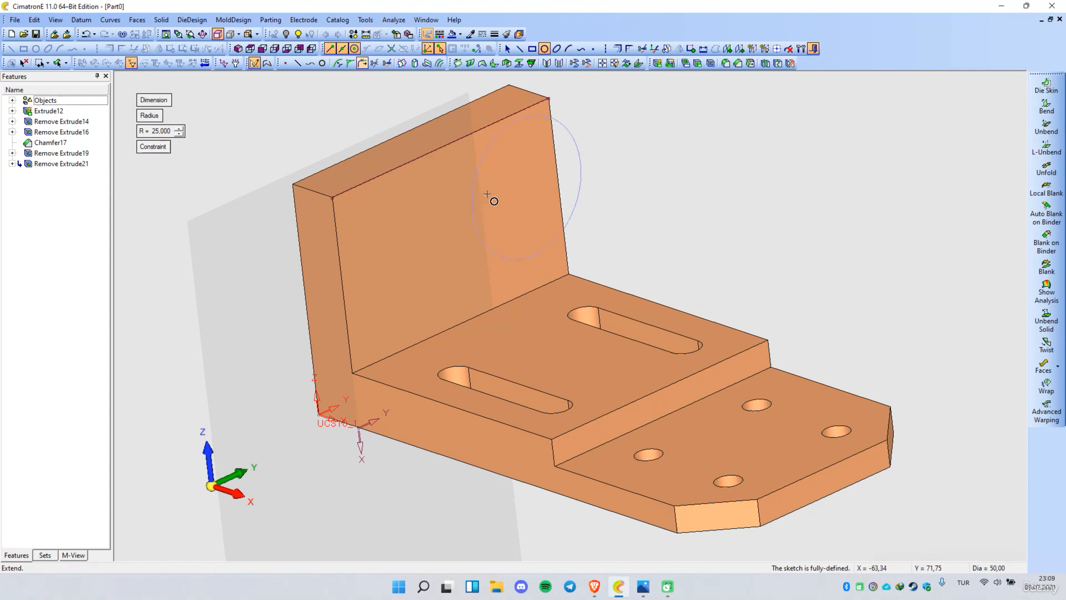
pyautogui.click(428, 229)
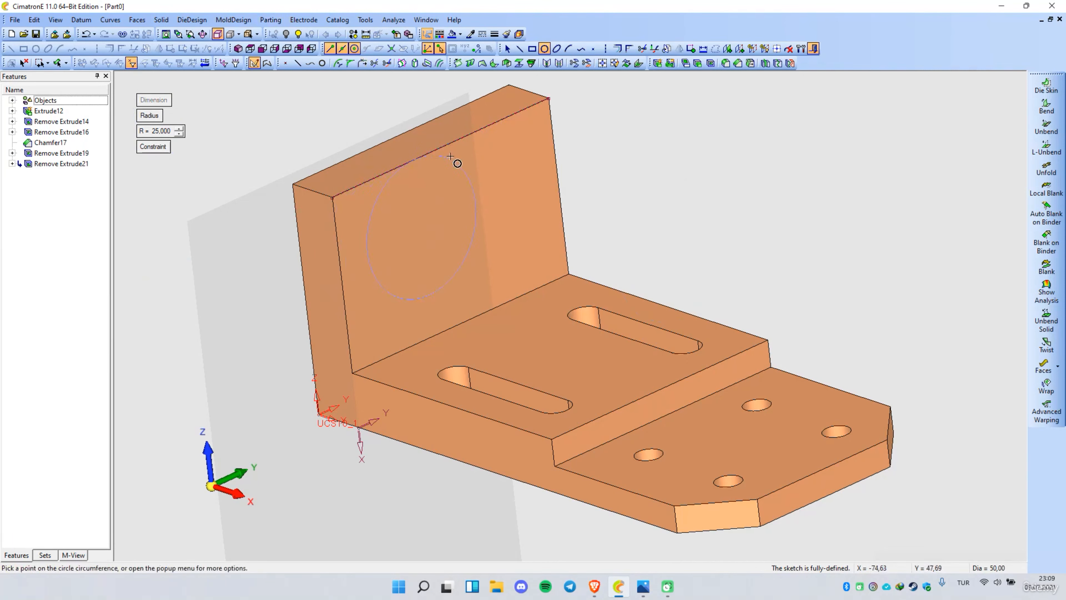
pyautogui.click(473, 145)
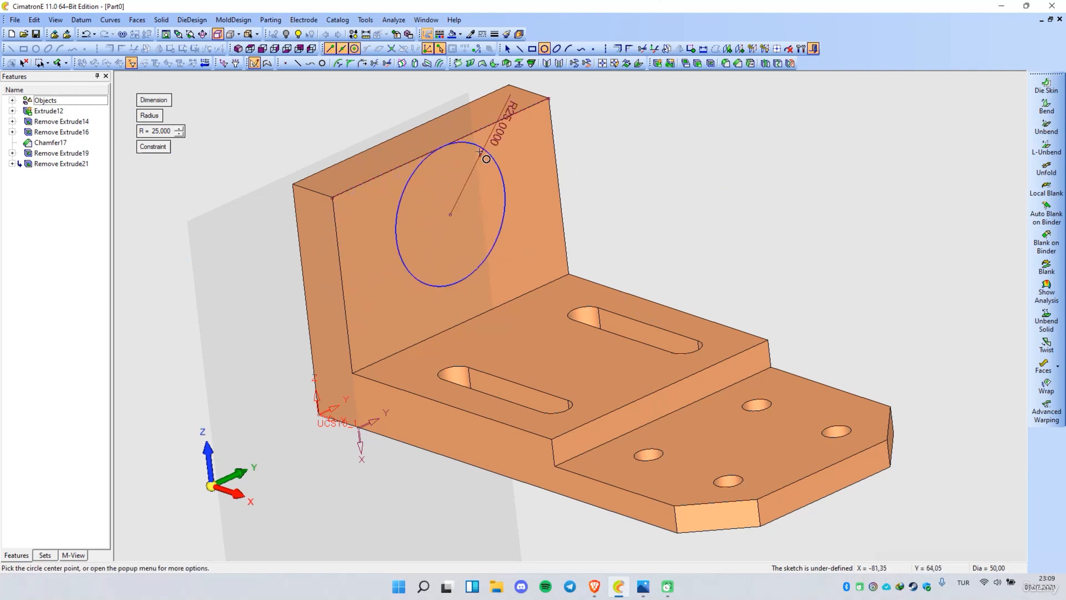
# Step: Add the wall face's bottom edge and front vertical edge as sketch references
pyautogui.rightClick(666, 163)
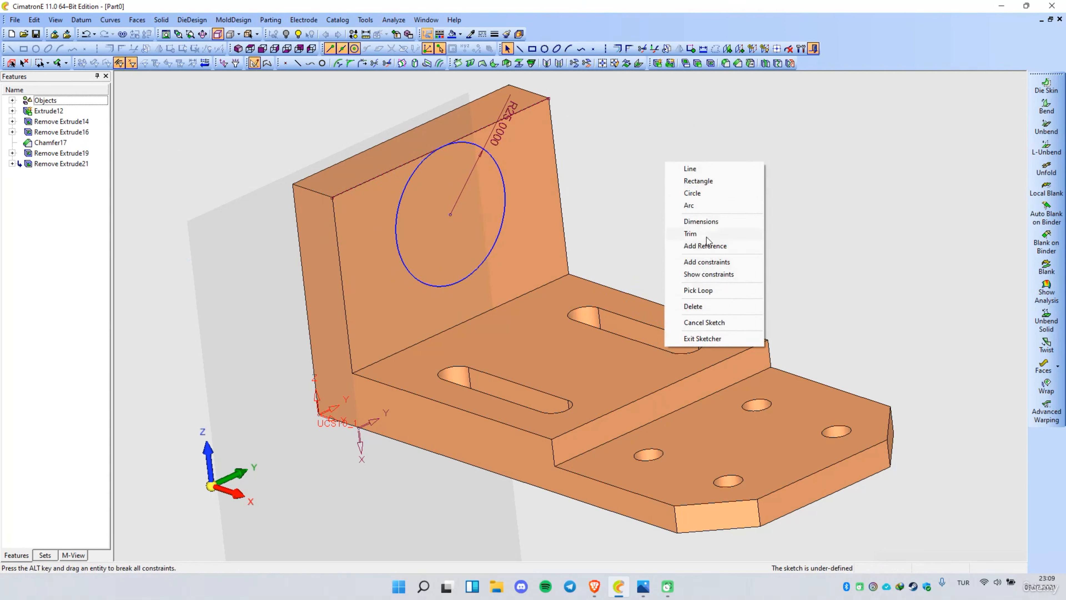
pyautogui.click(706, 246)
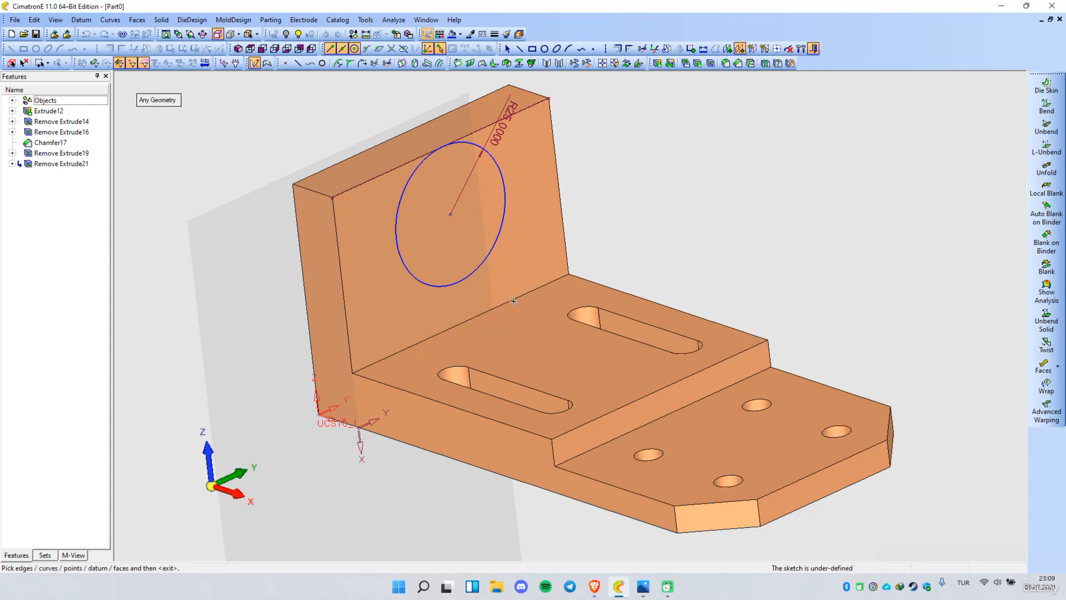
pyautogui.click(345, 293)
# Step: Dimension the circle's centre 50 mm horizontally from the wall face's lower back corner
pyautogui.rightClick(594, 210)
pyautogui.click(629, 268)
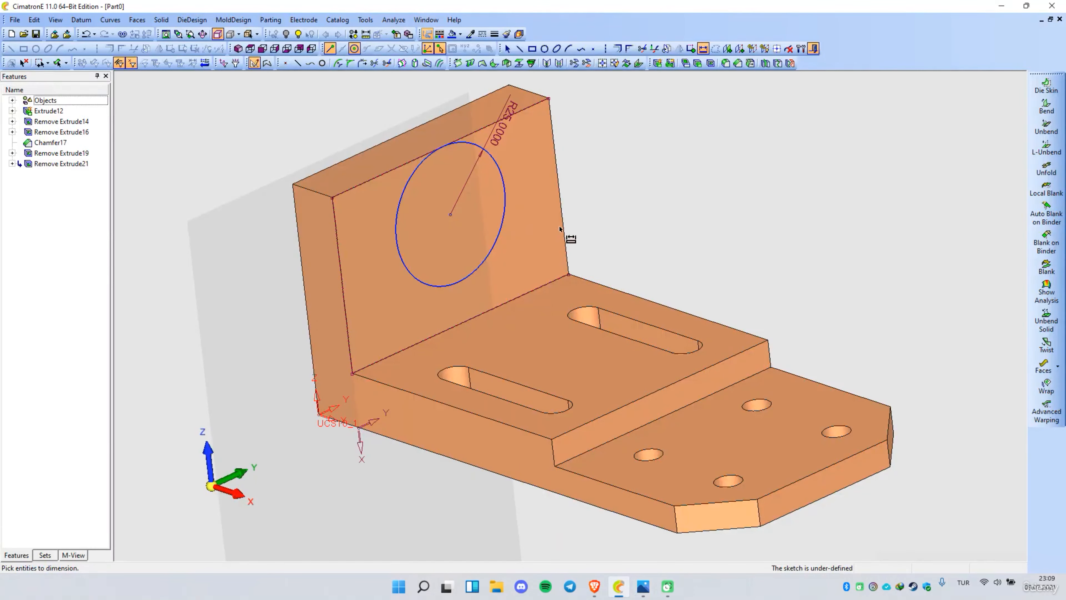
pyautogui.click(569, 275)
pyautogui.click(451, 215)
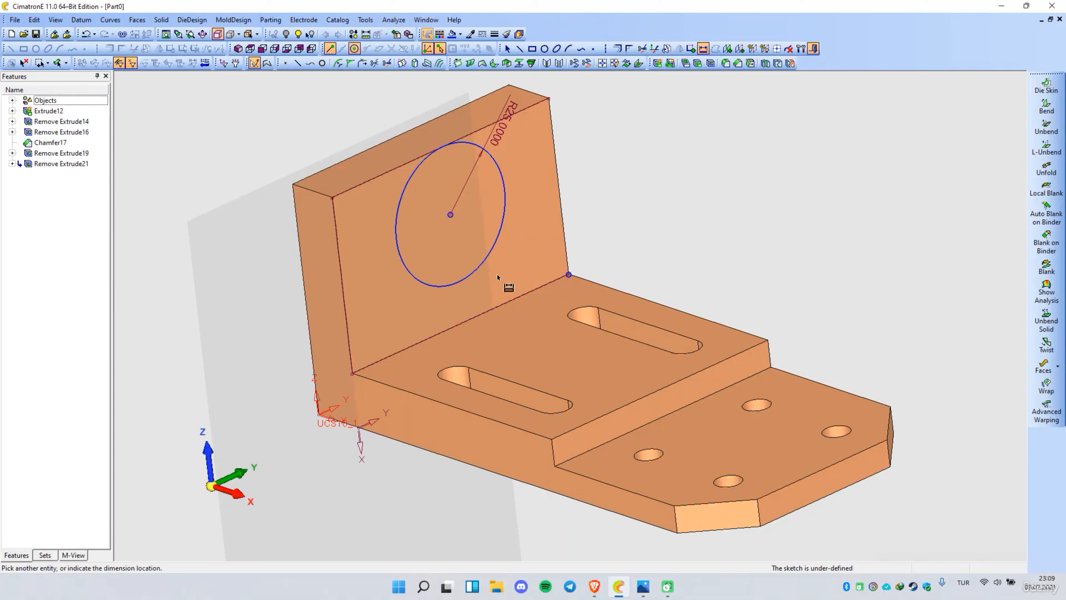
pyautogui.click(525, 314)
pyautogui.write('50')
pyautogui.press('Return')
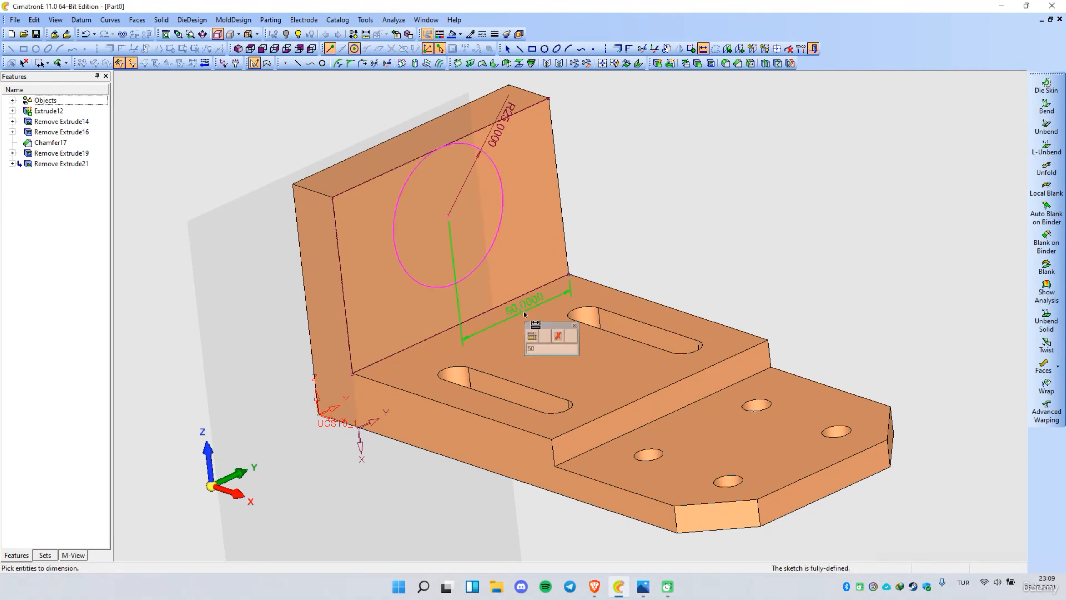
# Step: Draw two lines from the wall face's lower corners, each tangent to the adjacent side of the circle
pyautogui.rightClick(603, 112)
pyautogui.click(628, 121)
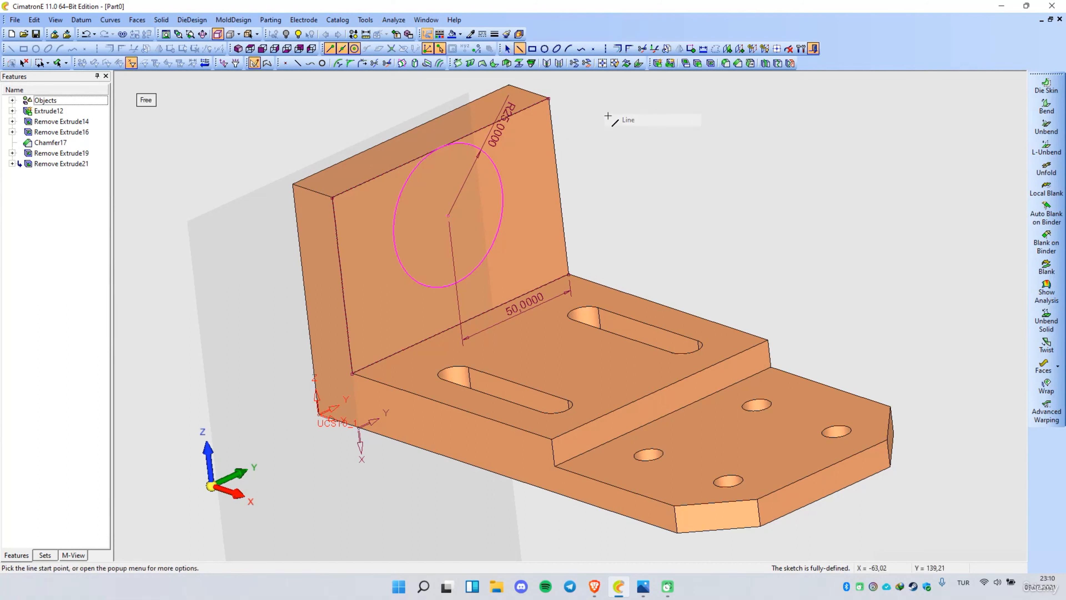
pyautogui.click(353, 373)
pyautogui.click(403, 190)
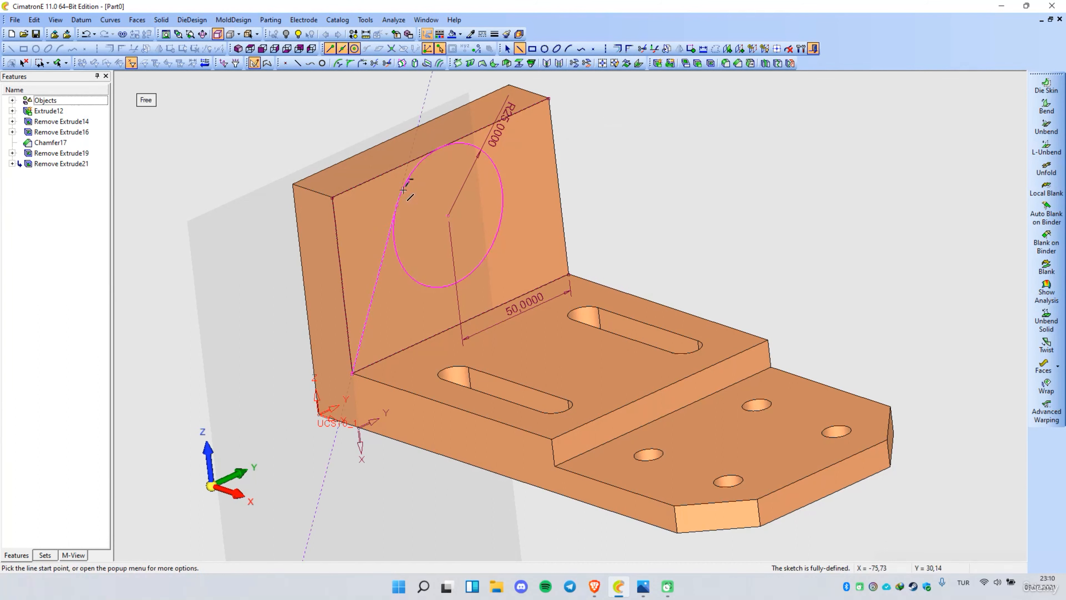
pyautogui.click(569, 273)
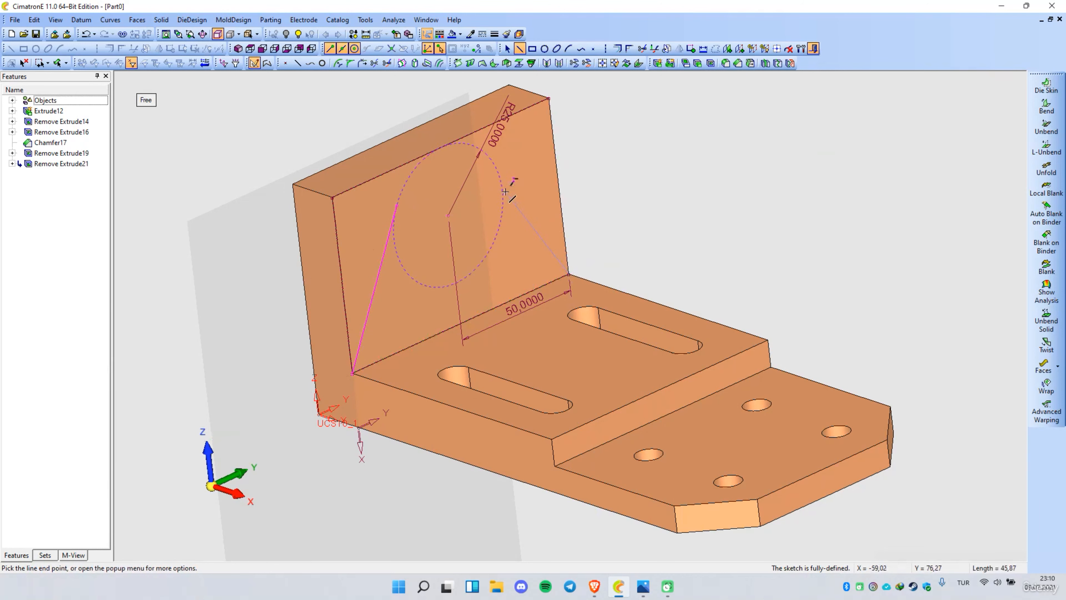
pyautogui.click(504, 170)
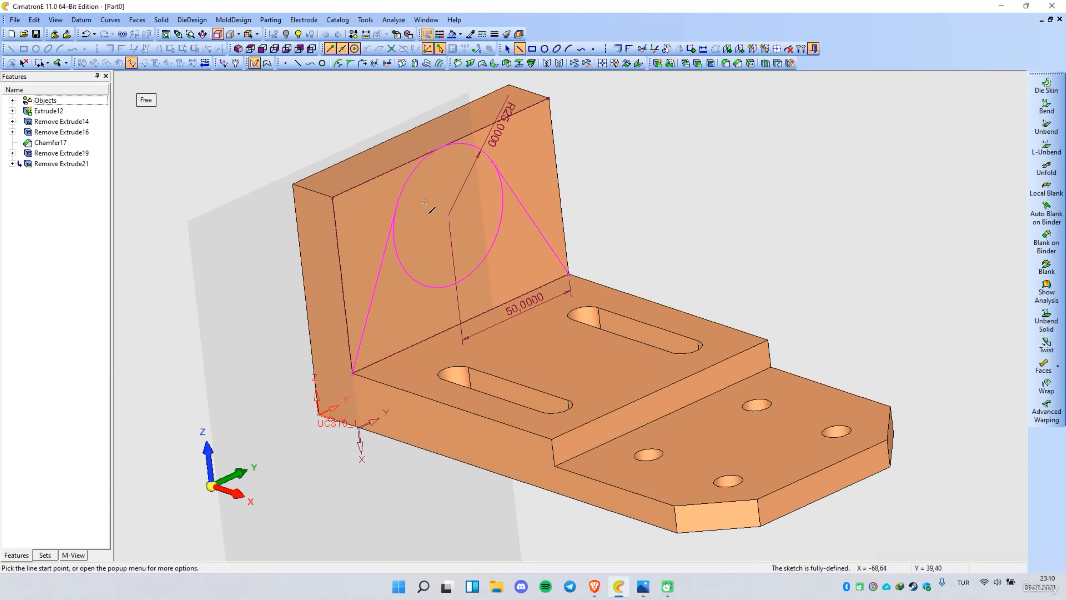
# Step: Trim away the circle's lower arc between the two tangent lines, leaving a rounded-top wall profile
pyautogui.scroll(2, 425, 203)
pyautogui.keyDown('ctrl'); pyautogui.moveTo(425, 203); pyautogui.dragTo(364, 211); pyautogui.keyUp('ctrl')
pyautogui.scroll(6, 362, 222)
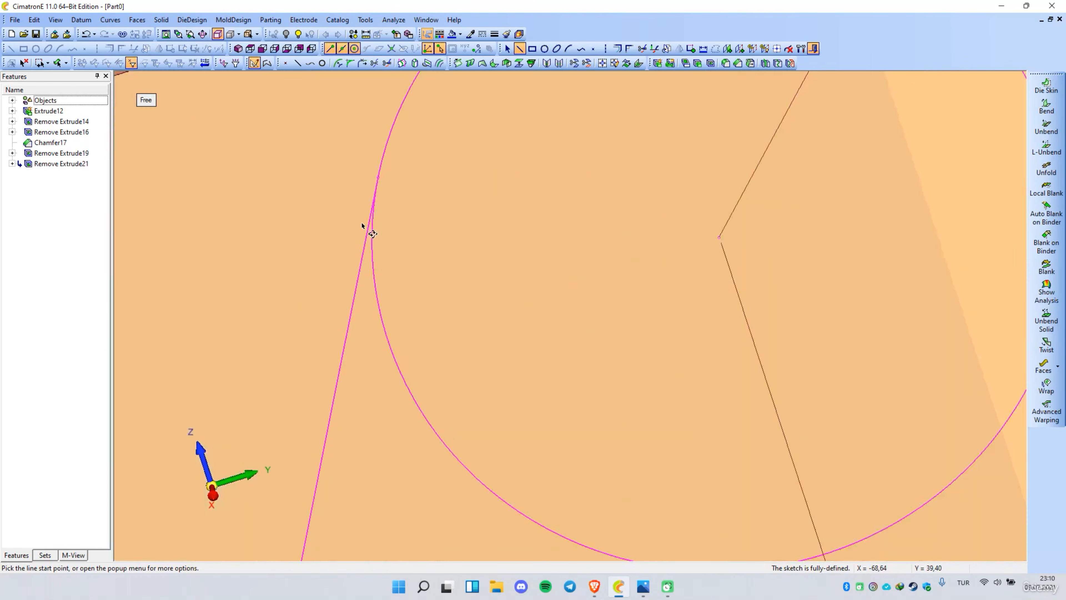
pyautogui.scroll(-4, 374, 222)
pyautogui.scroll(2, 683, 201)
pyautogui.keyDown('ctrl'); pyautogui.moveTo(672, 265); pyautogui.dragTo(699, 264); pyautogui.keyUp('ctrl')
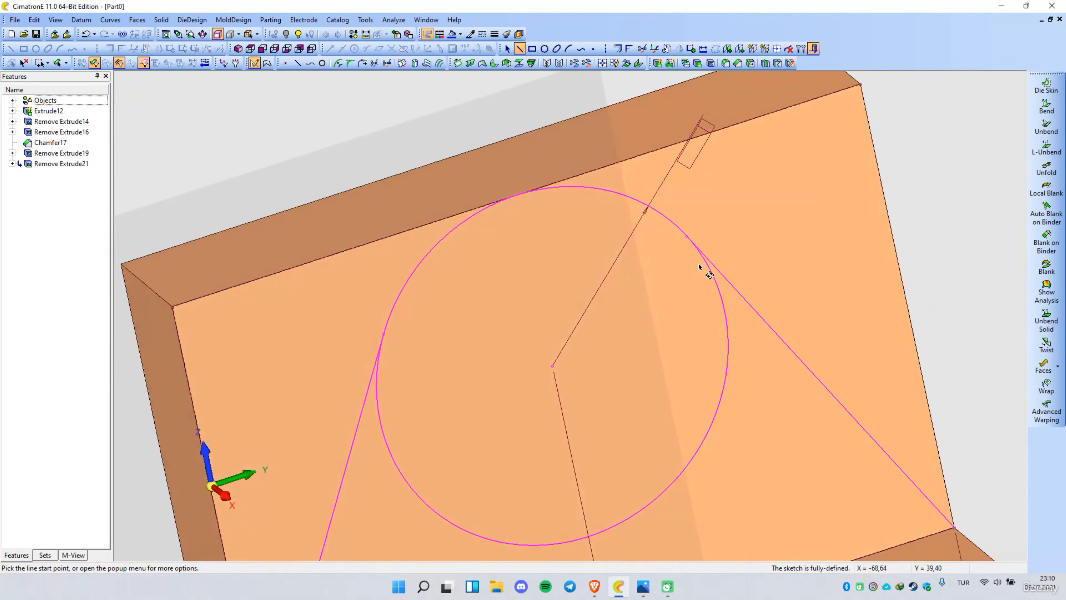
pyautogui.scroll(-3, 688, 257)
pyautogui.rightClick(782, 258)
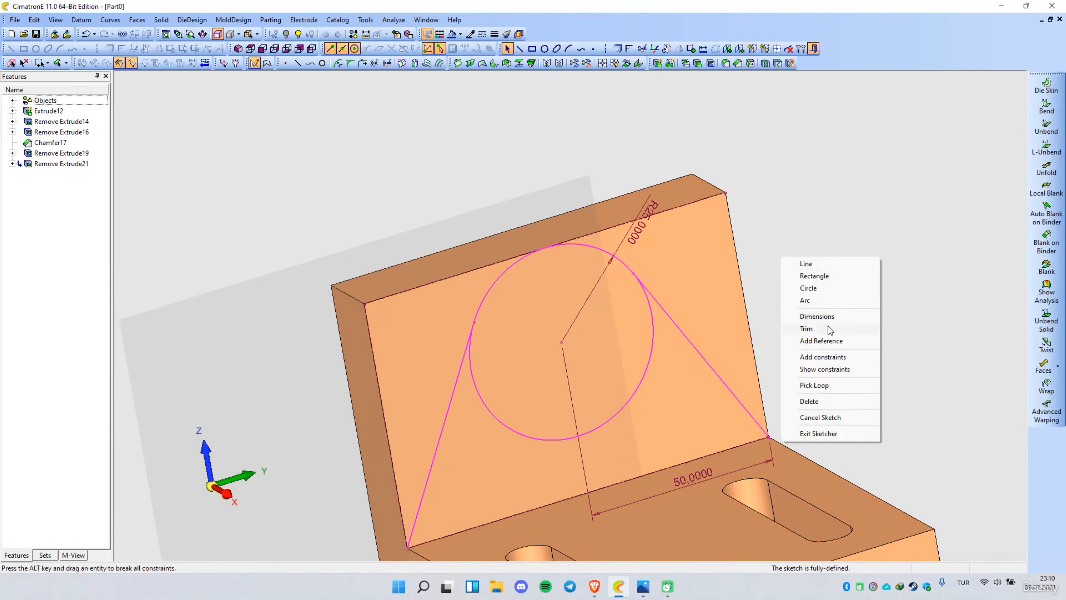
pyautogui.click(829, 329)
pyautogui.click(633, 400)
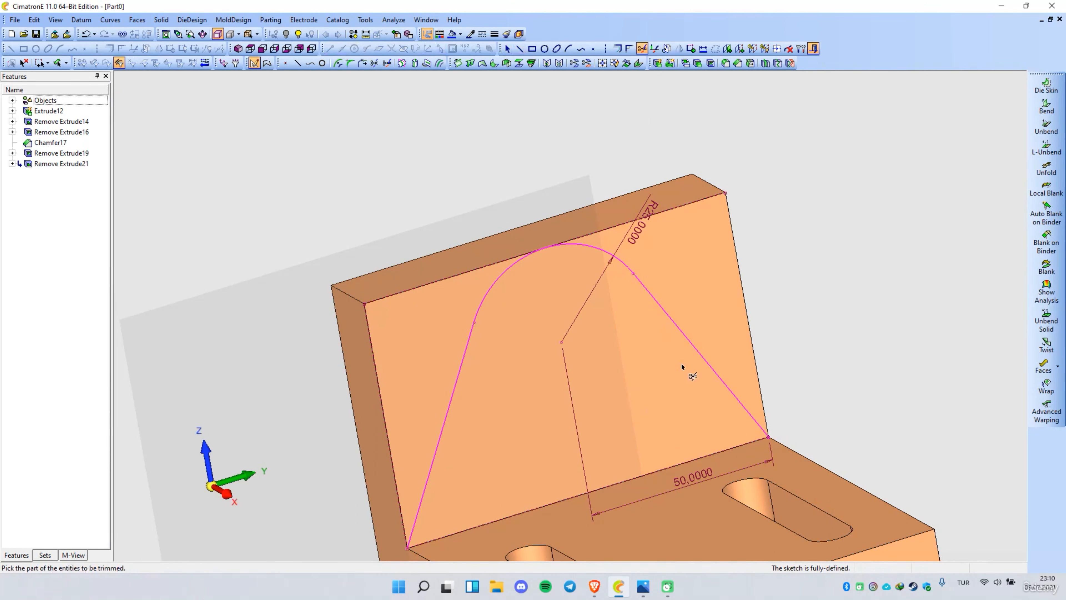
# Step: Draw connected lines around the outside of the wall, joining the profile's two lower corners into a closed outline, and finish the sketch
pyautogui.rightClick(845, 231)
pyautogui.click(866, 243)
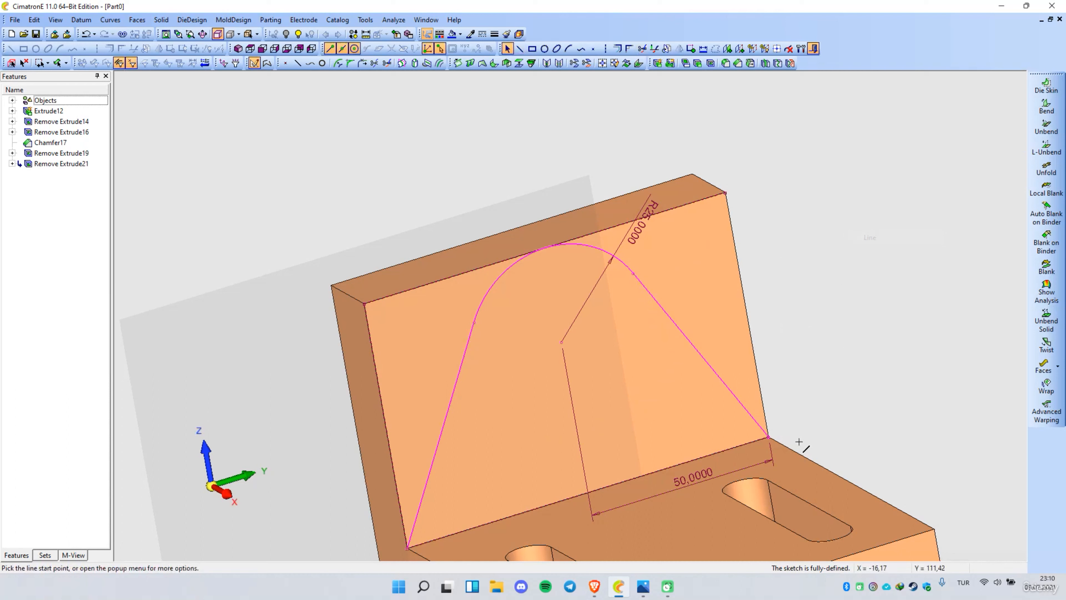
pyautogui.click(768, 437)
pyautogui.click(822, 420)
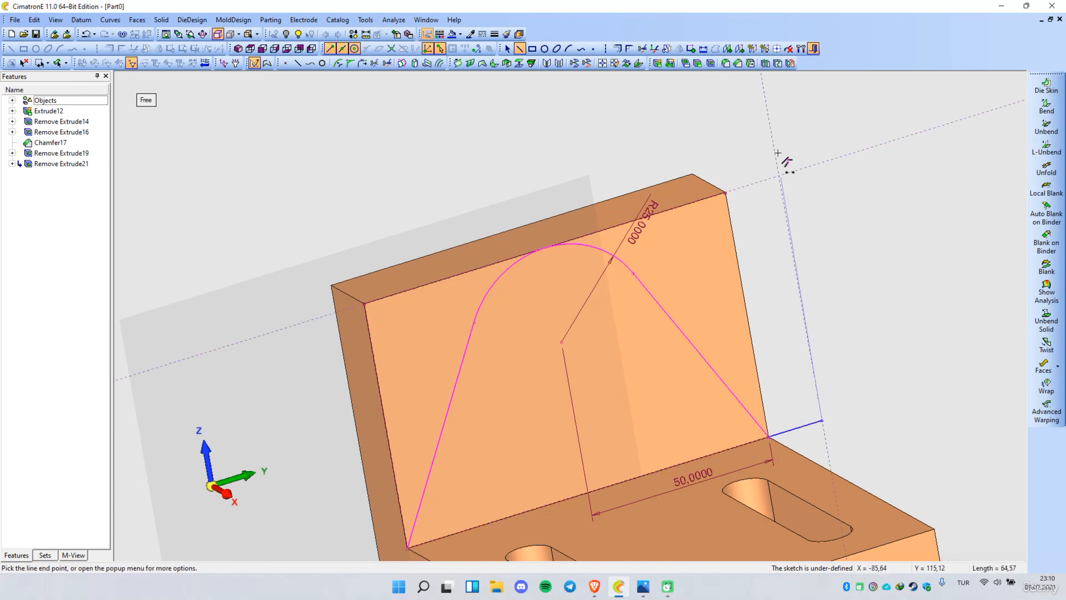
pyautogui.click(769, 120)
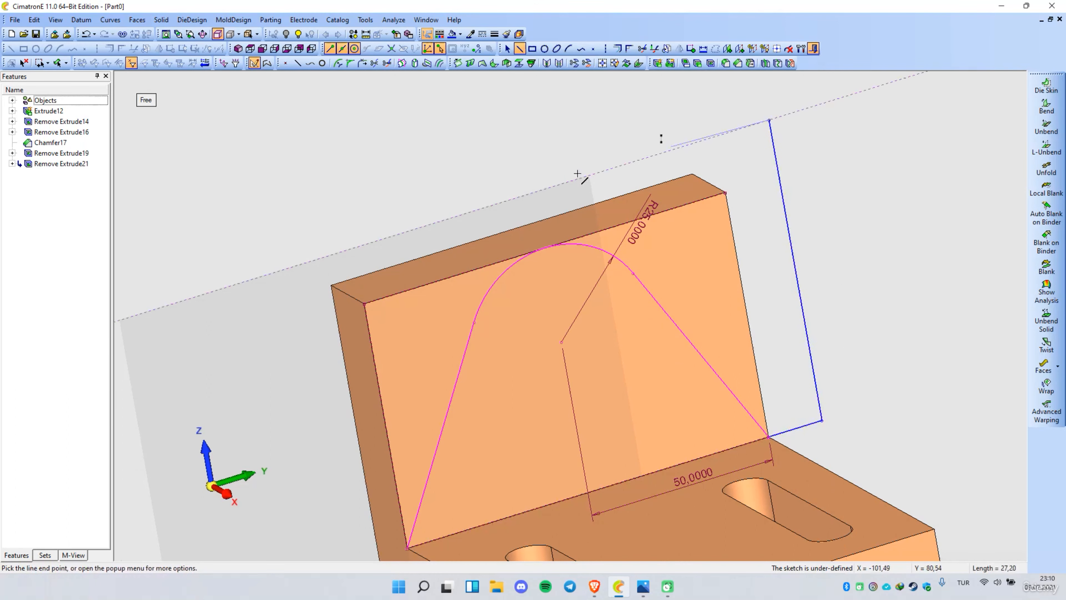
pyautogui.click(264, 276)
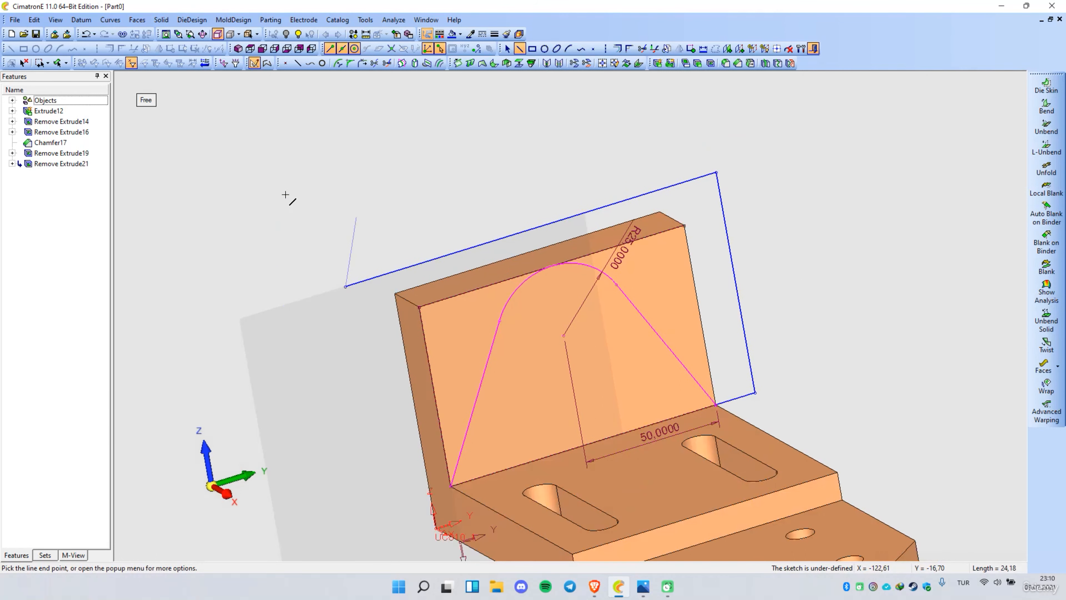
pyautogui.scroll(-2, 289, 201)
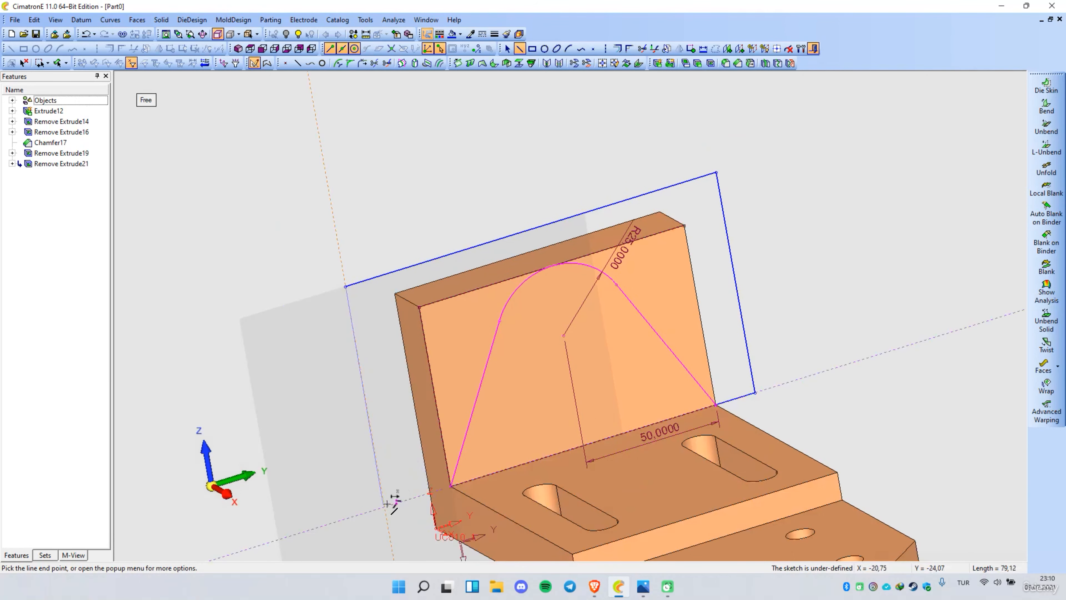
pyautogui.click(384, 507)
pyautogui.click(451, 486)
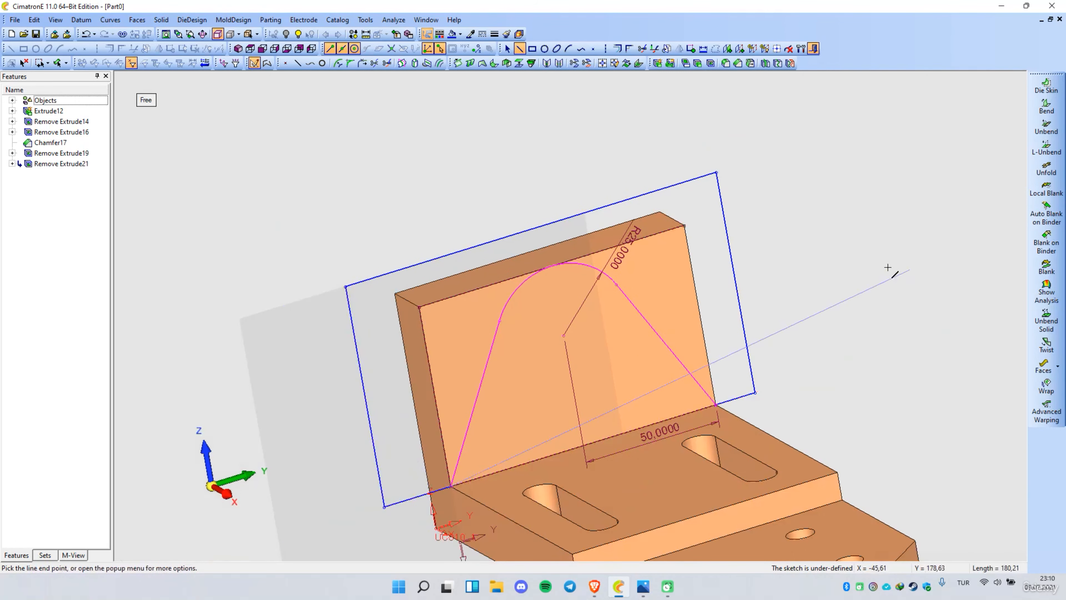
pyautogui.rightClick(841, 203)
pyautogui.click(838, 436)
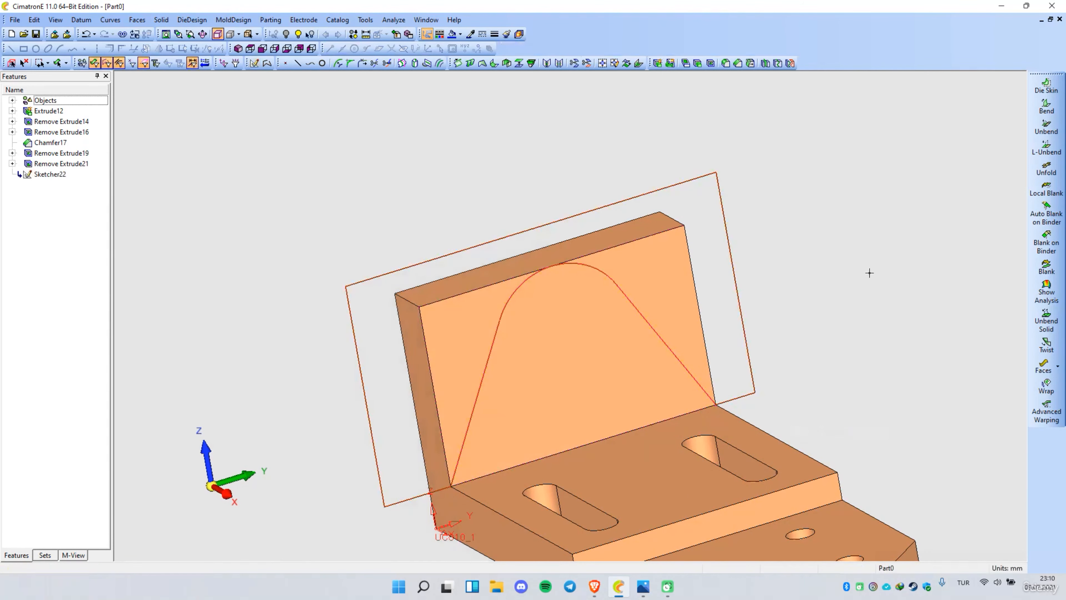
# Step: Remove the wall material between the outer outline and the rounded-top profile with a Remove Extrude
pyautogui.rightClick(831, 229)
pyautogui.click(868, 245)
pyautogui.rightClick(807, 260)
pyautogui.click(809, 258)
# Step: Start a sketch on the wall's front face and add its rounded top edge as a reference
pyautogui.moveTo(798, 270); pyautogui.dragTo(593, 387, button='middle')
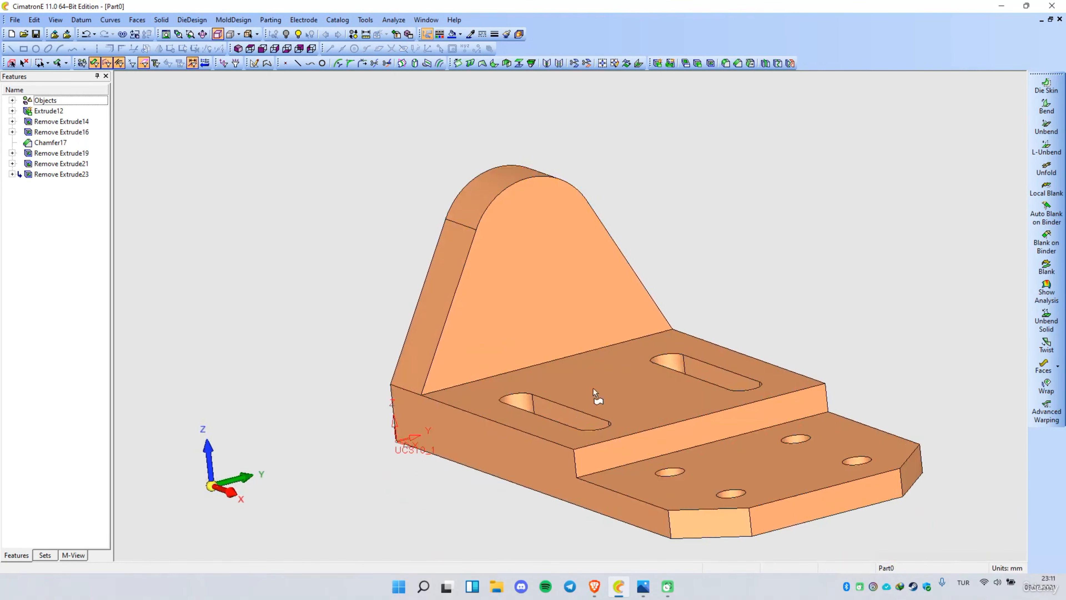
pyautogui.rightClick(547, 247)
pyautogui.click(579, 248)
pyautogui.rightClick(523, 222)
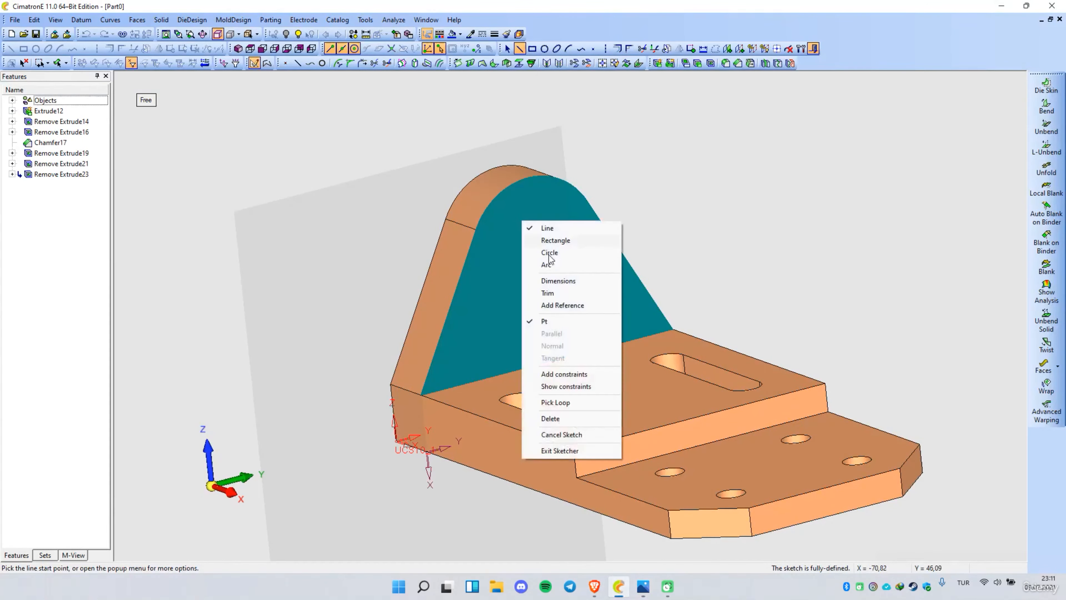
pyautogui.click(574, 309)
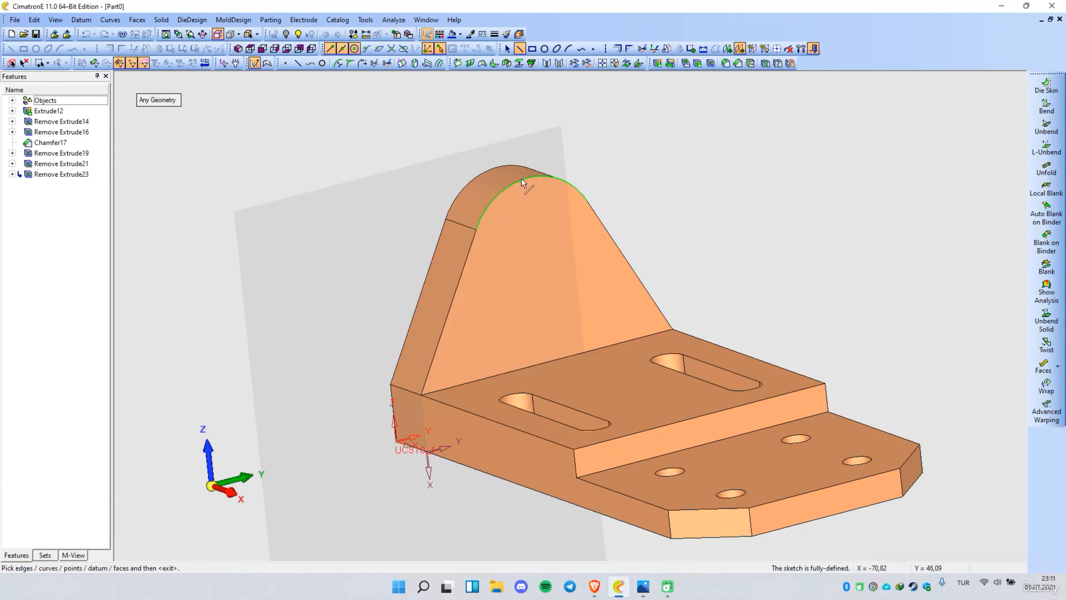
# Step: Draw a 20 mm diameter circle centred on the rounded top's arc centre and finish the sketch
pyautogui.rightClick(592, 150)
pyautogui.click(637, 185)
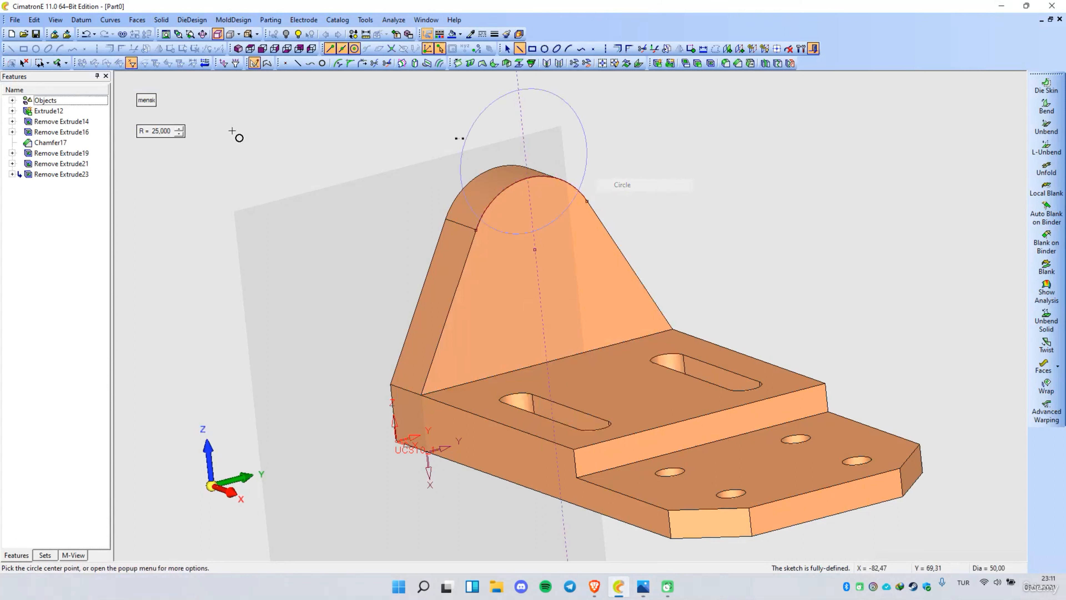
pyautogui.click(156, 132)
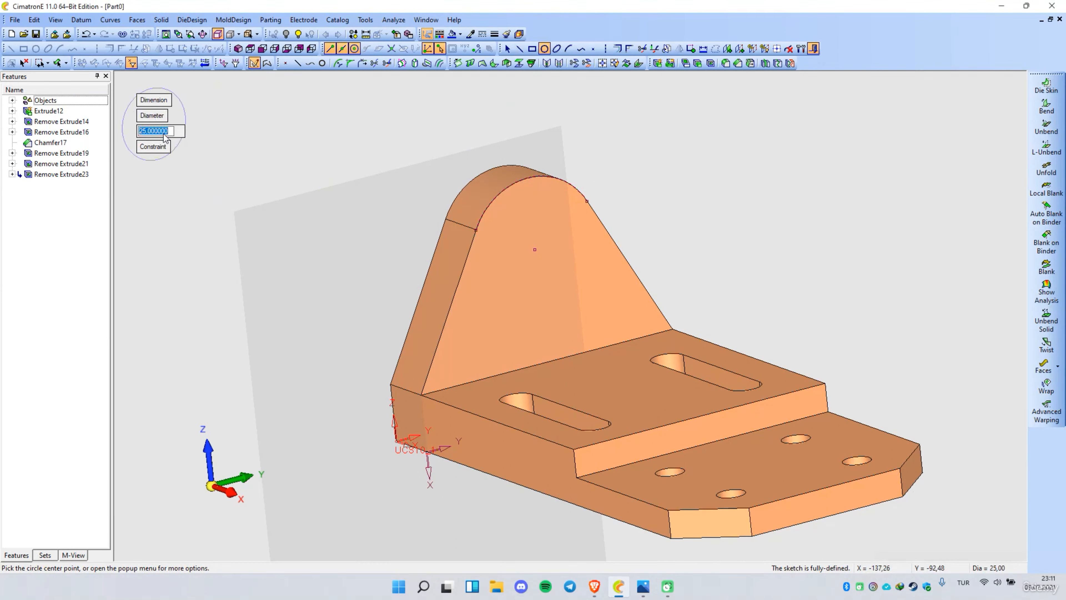
pyautogui.press('Return')
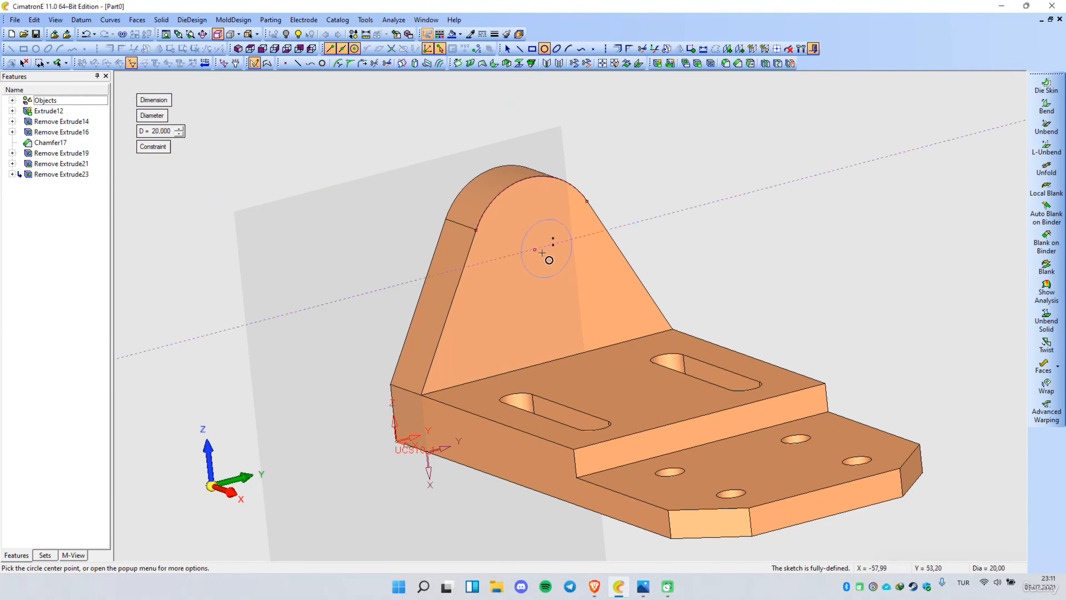
pyautogui.click(536, 249)
pyautogui.press('Escape')
pyautogui.rightClick(665, 165)
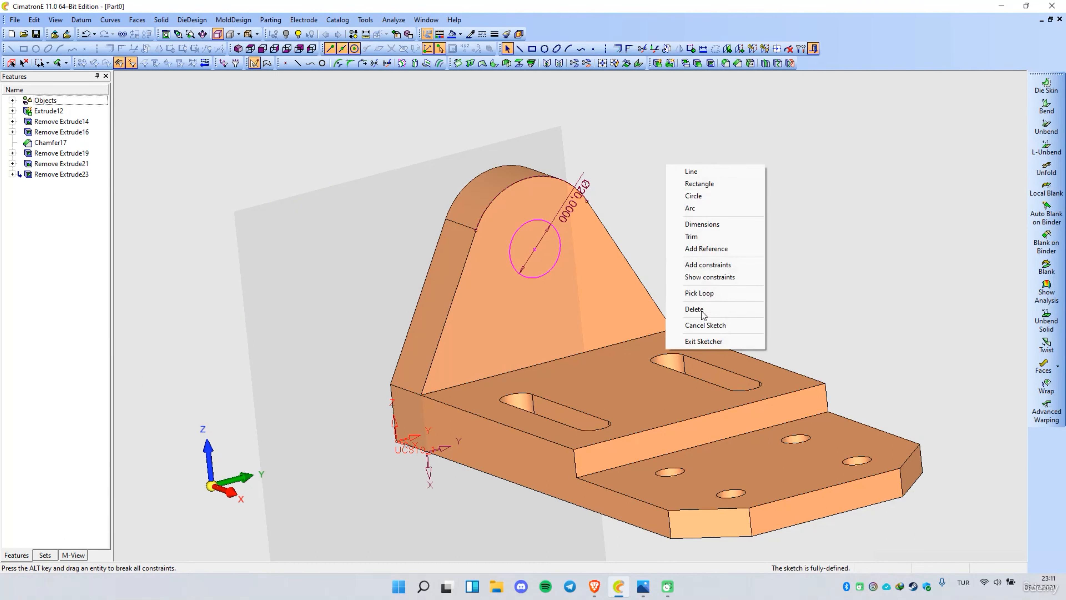
pyautogui.click(703, 341)
# Step: Cut the circle through the upright wall with a one-sided Remove Extrude using a 65 mm delta
pyautogui.rightClick(714, 199)
pyautogui.click(748, 217)
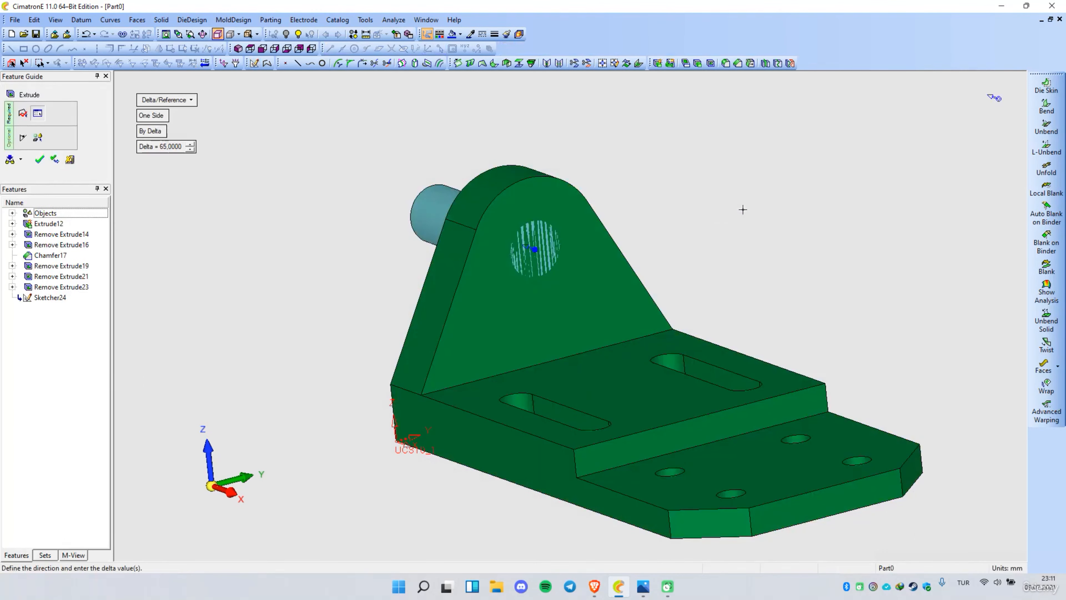
pyautogui.middleClick(743, 210)
# Step: Examine the whole part from several angles, including the wall hole, slots, step and chamfered corners
pyautogui.moveTo(743, 210); pyautogui.dragTo(659, 279, button='middle')
pyautogui.scroll(3, 681, 276)
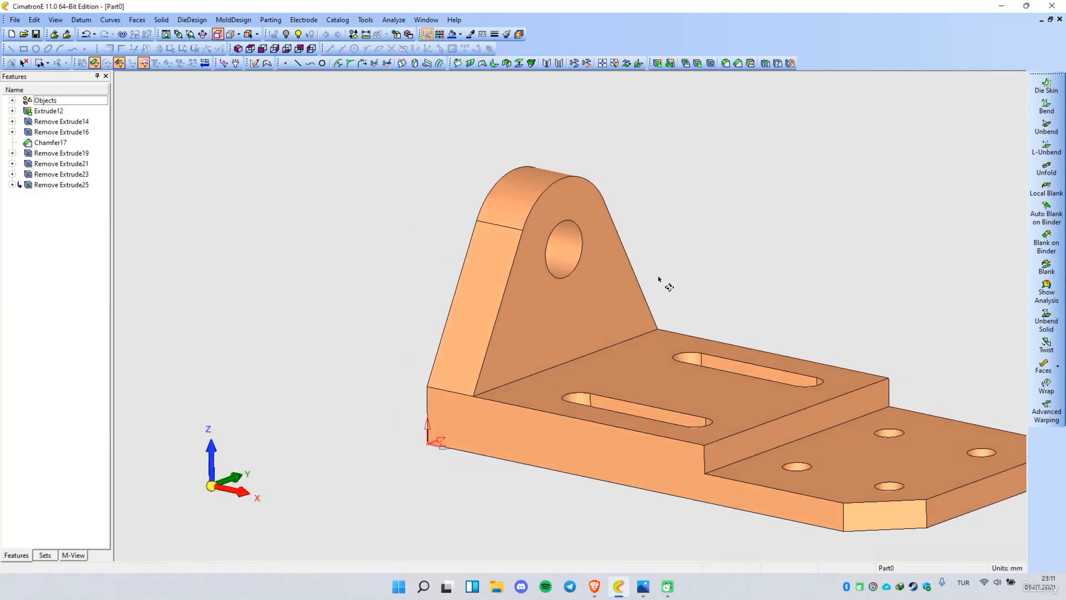
pyautogui.scroll(-3, 468, 279)
pyautogui.moveTo(525, 321); pyautogui.dragTo(579, 369, button='middle')
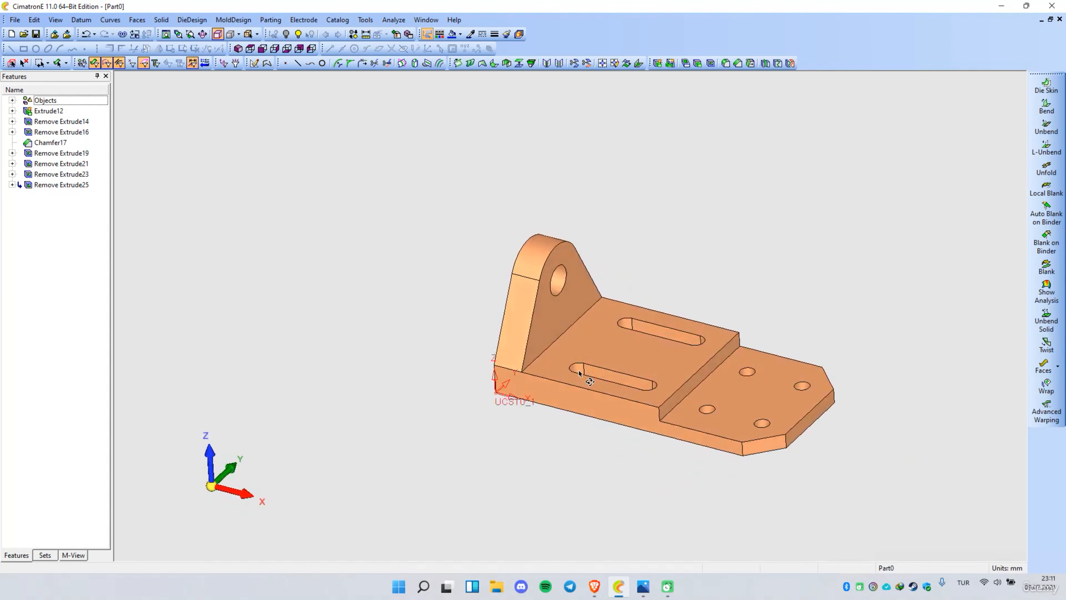
pyautogui.scroll(1, 775, 473)
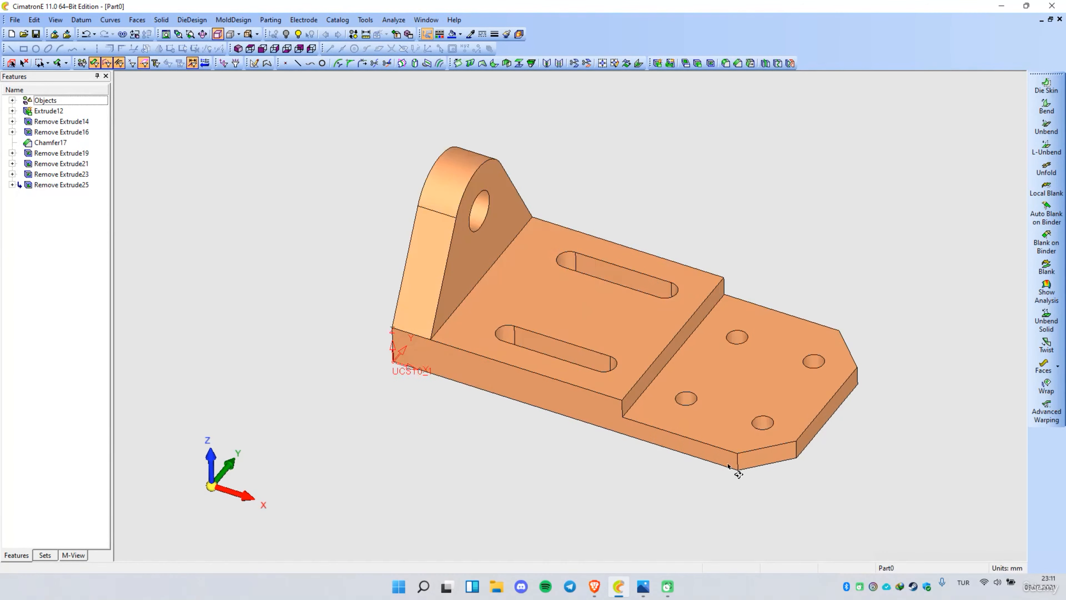
pyautogui.scroll(1, 731, 467)
pyautogui.scroll(-1, 565, 319)
pyautogui.scroll(1, 578, 147)
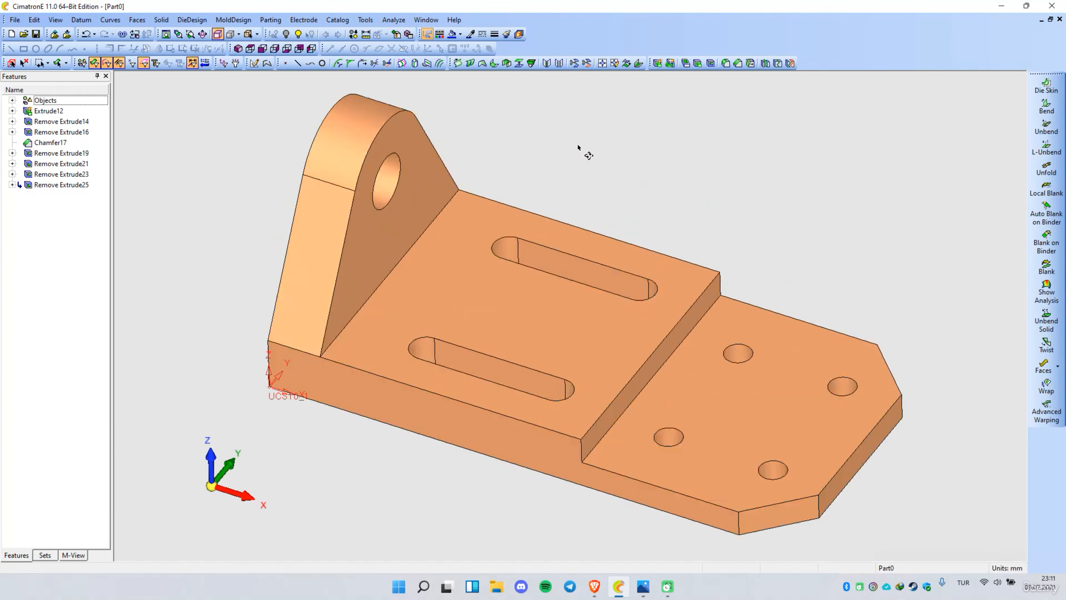
pyautogui.moveTo(548, 222); pyautogui.dragTo(535, 209, button='middle')
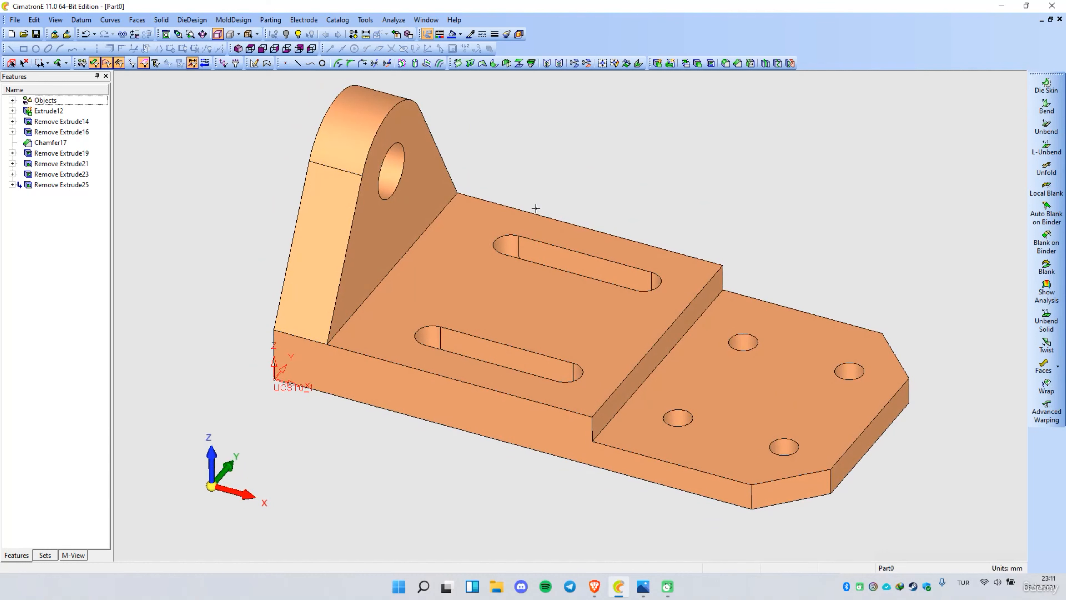
pyautogui.press('alt')
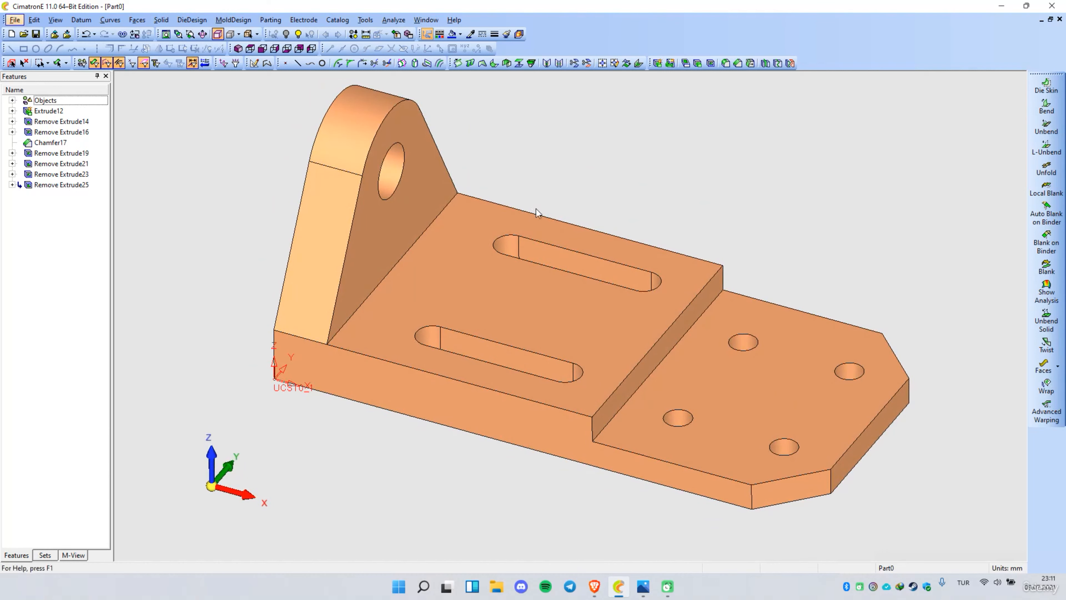